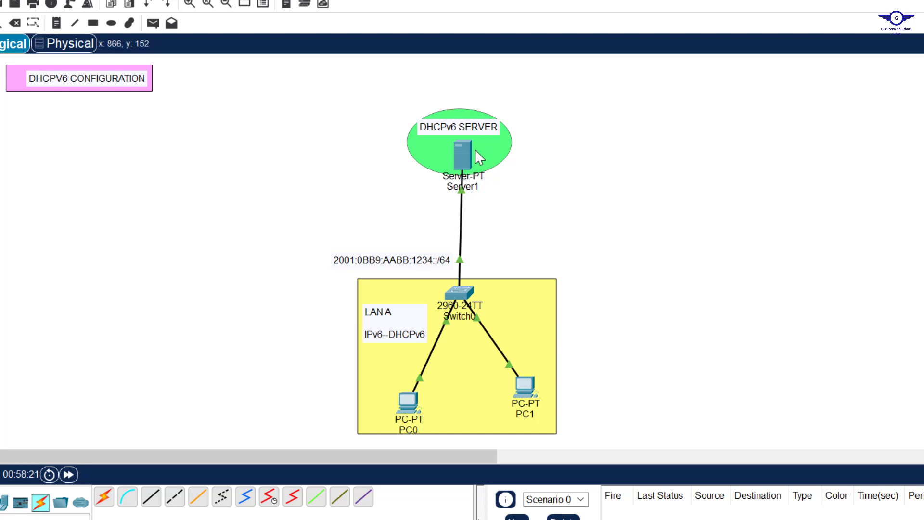
- Nudge Server1, then reposition the 2001:0BB9:AABB:1234::/64 label, LAN A note and PC0 more neatly
left_click_drag(462, 157, 463, 159)
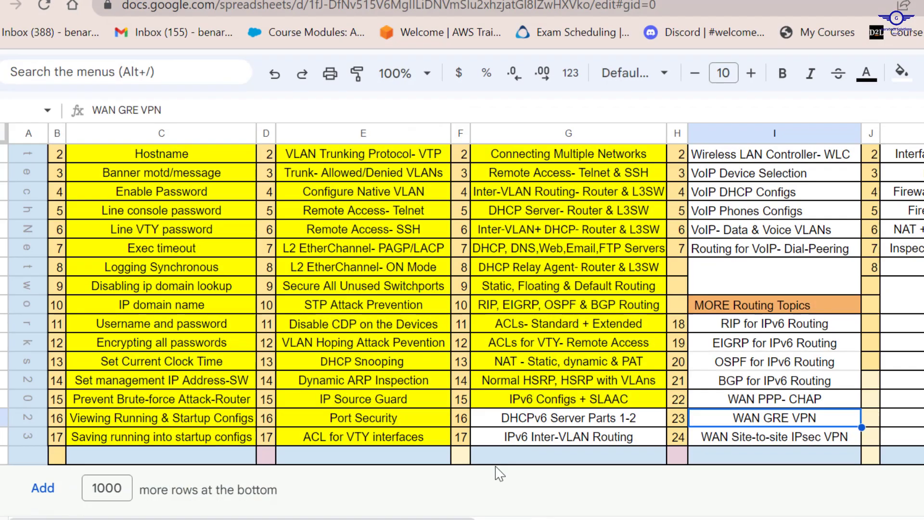
left_click(551, 421)
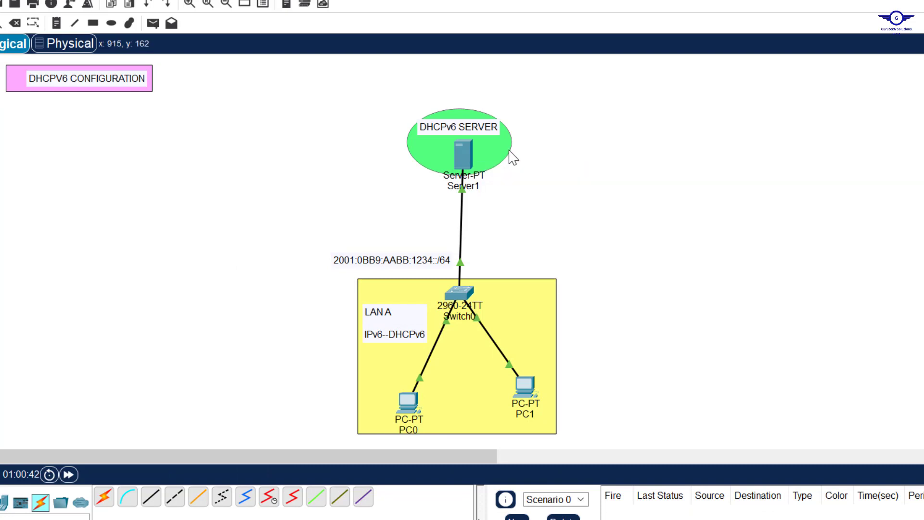
left_click(466, 156)
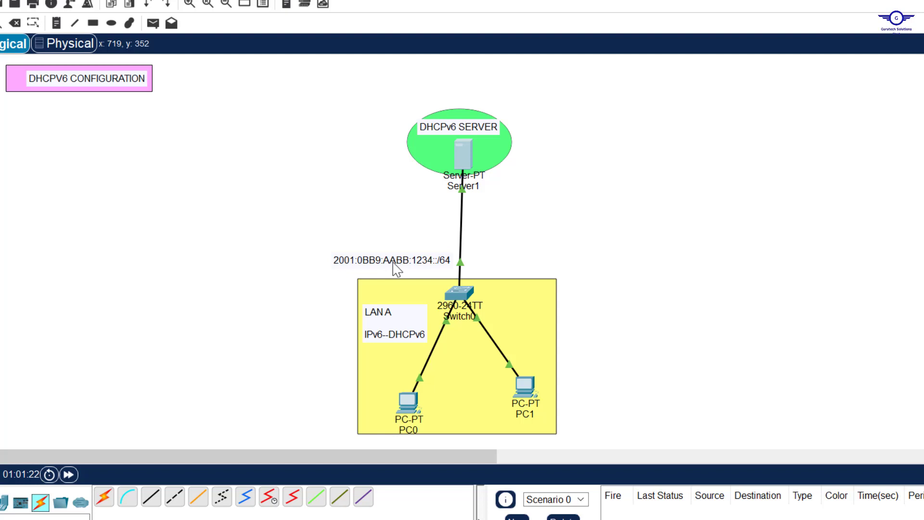
left_click_drag(396, 263, 392, 246)
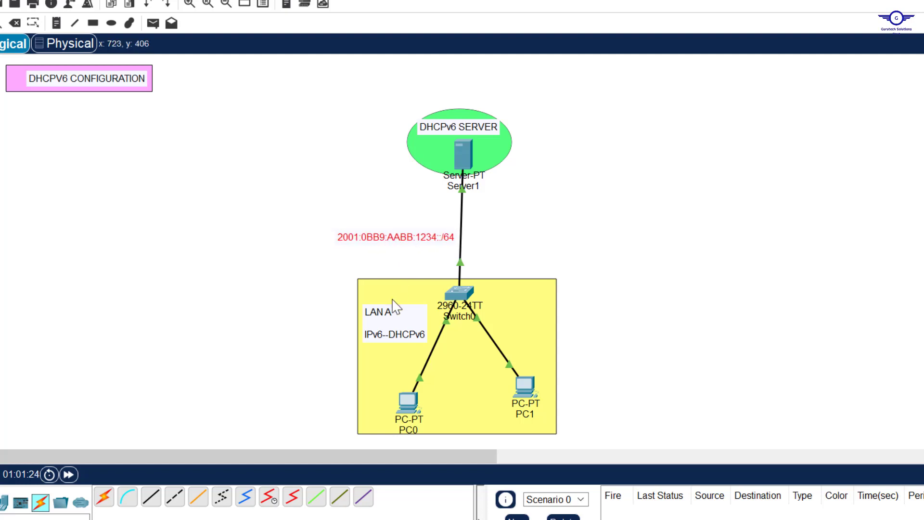
mouse_move(384, 326)
left_mouse_down()
mouse_move(390, 300)
mouse_move(384, 319)
left_mouse_up()
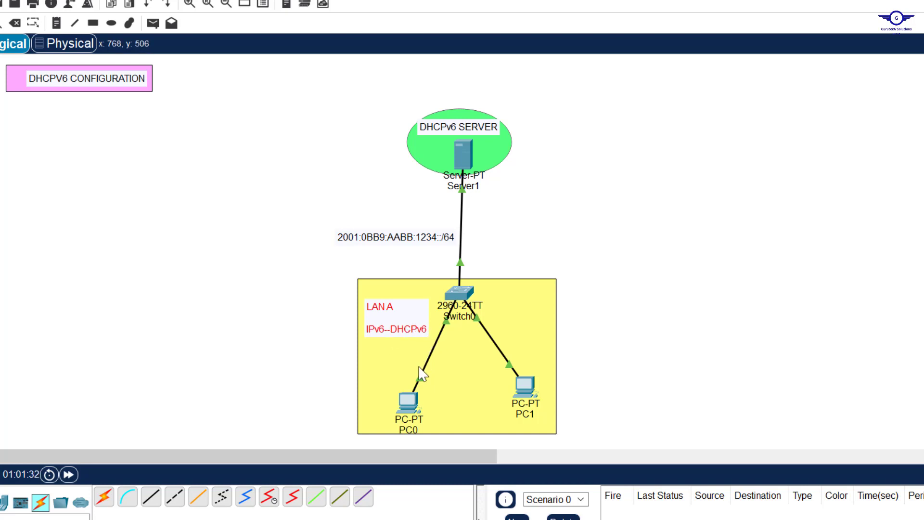
left_click_drag(411, 403, 409, 387)
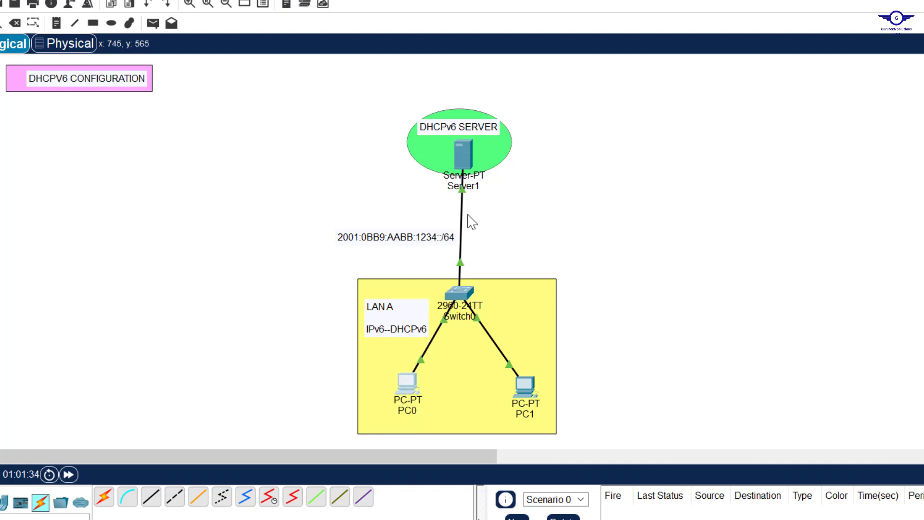
left_click(433, 244)
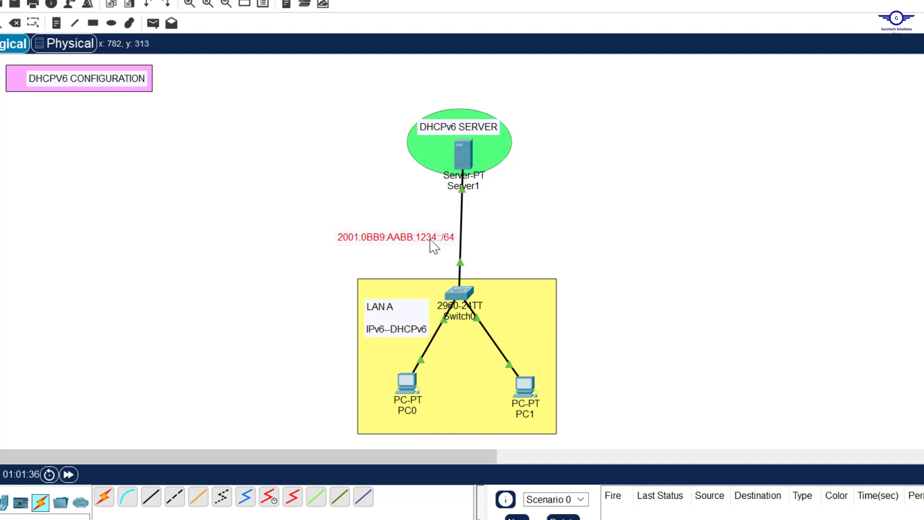
- Select the network prefix text inside the 2001:0BB9:AABB:1234::/64 note
double_click(433, 243)
left_click(470, 158)
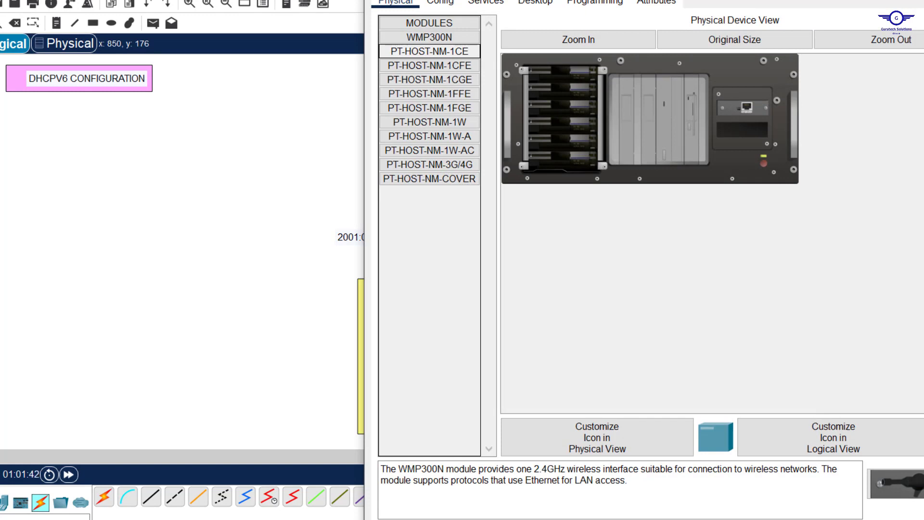
key("alt+F4")
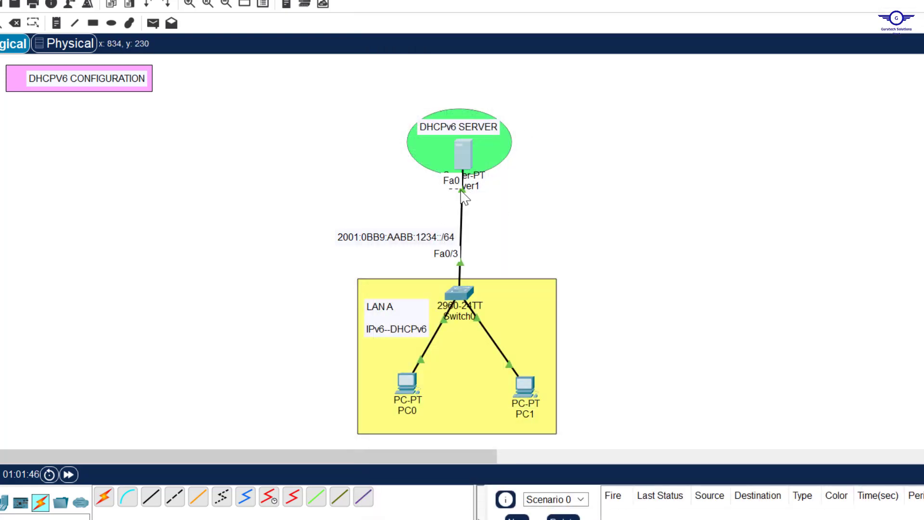
double_click(425, 244)
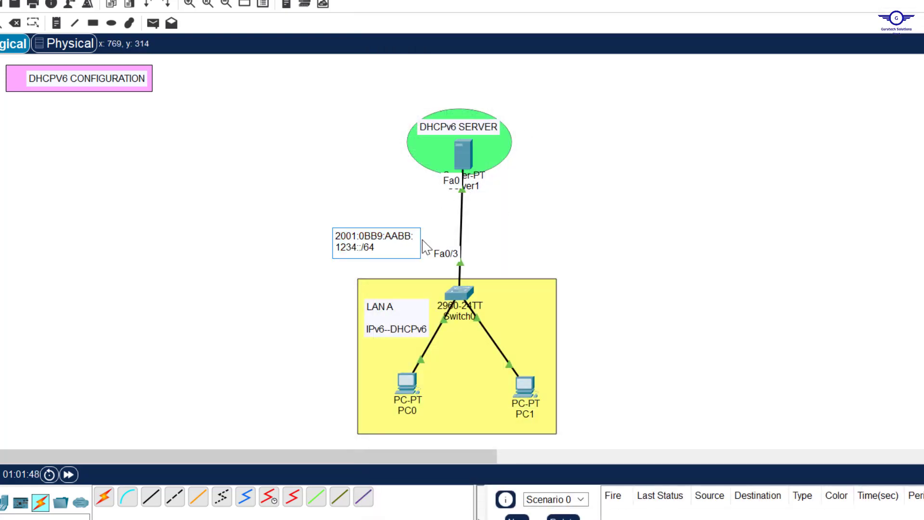
left_click_drag(362, 248, 331, 242)
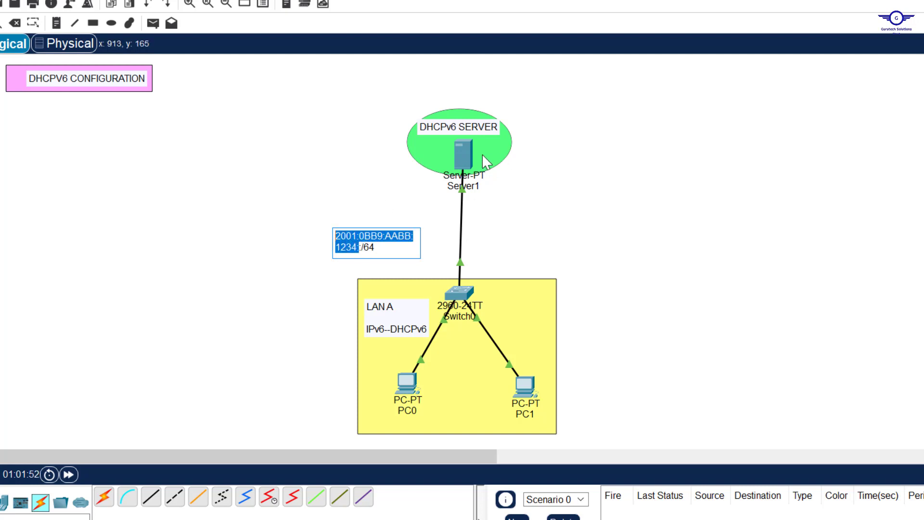
- Give Server1 the static IPv6 address 2001:0BB9:AABB:1234::10 with prefix length 64
left_click(464, 154)
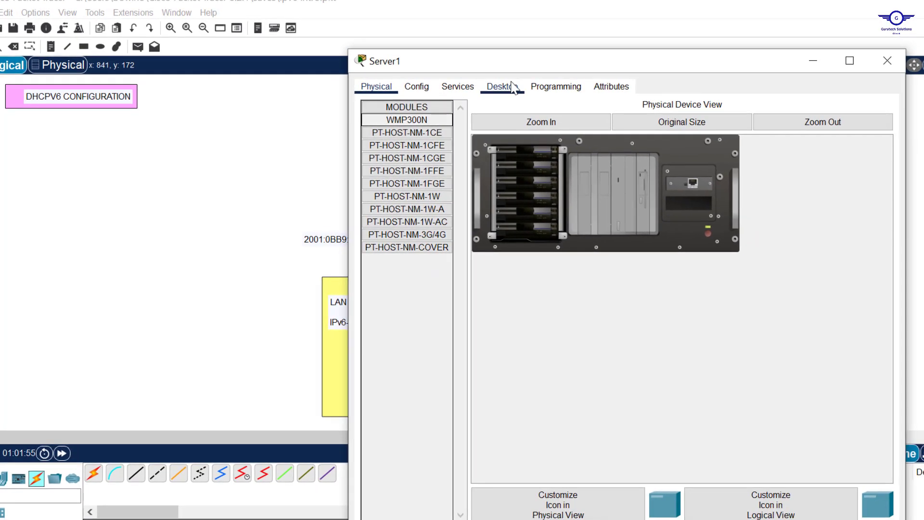
left_click(509, 87)
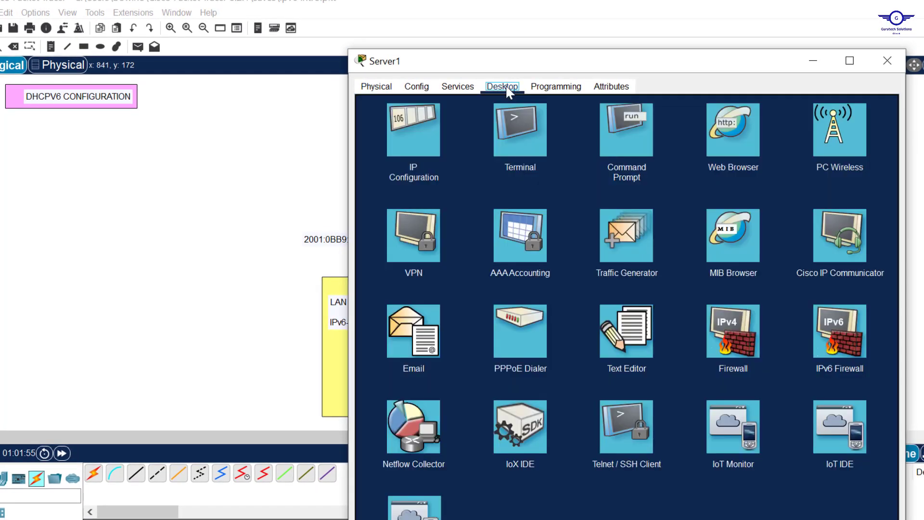
left_click(422, 135)
left_click(571, 159)
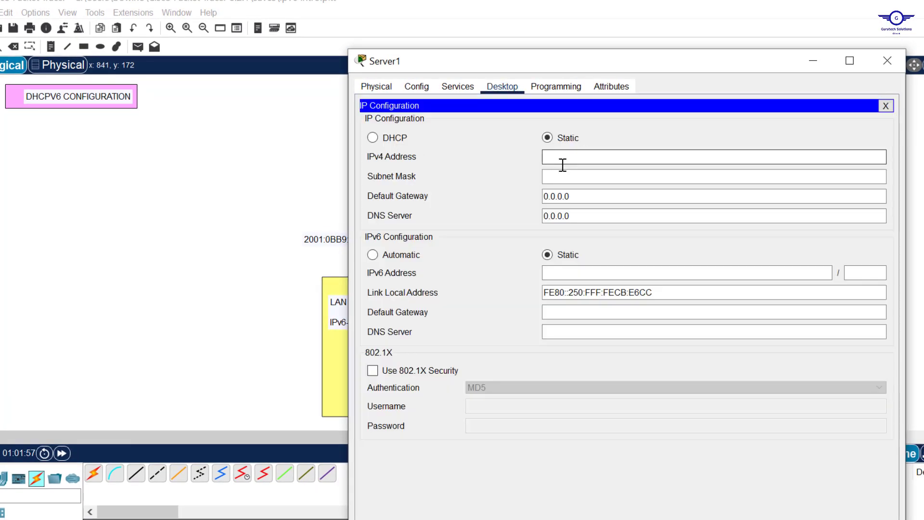
left_click(564, 272)
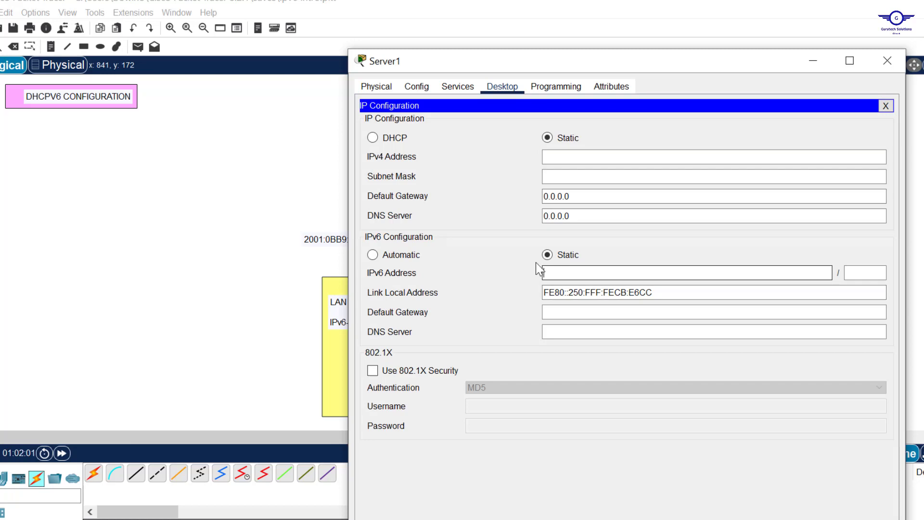
type("2001:0BB9:AABB:1234::")
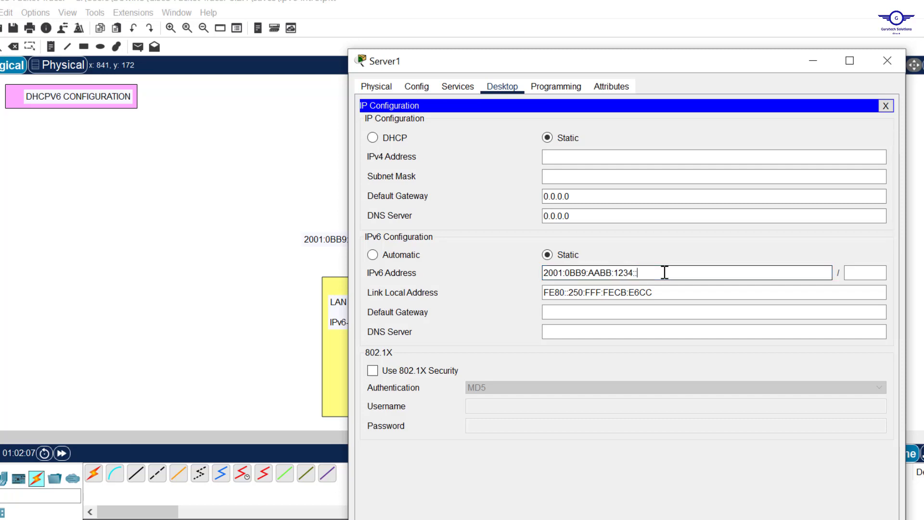
type("10")
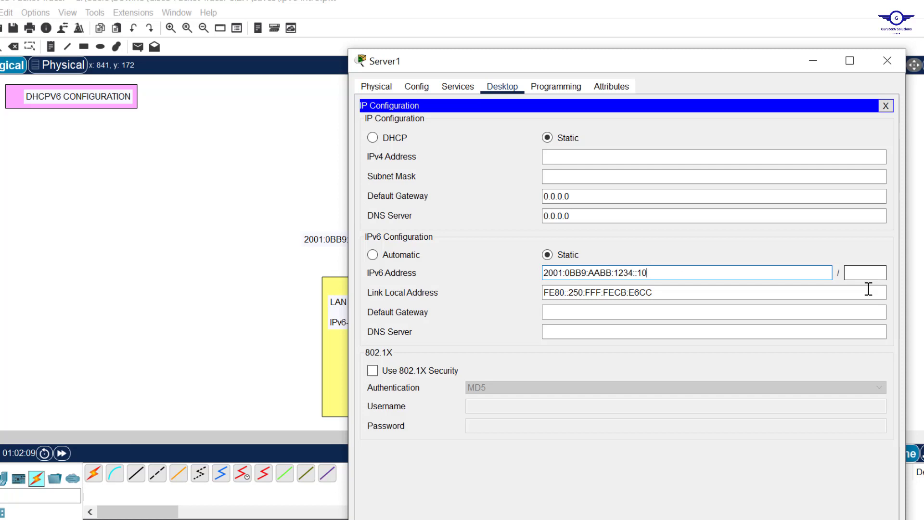
left_click(860, 274)
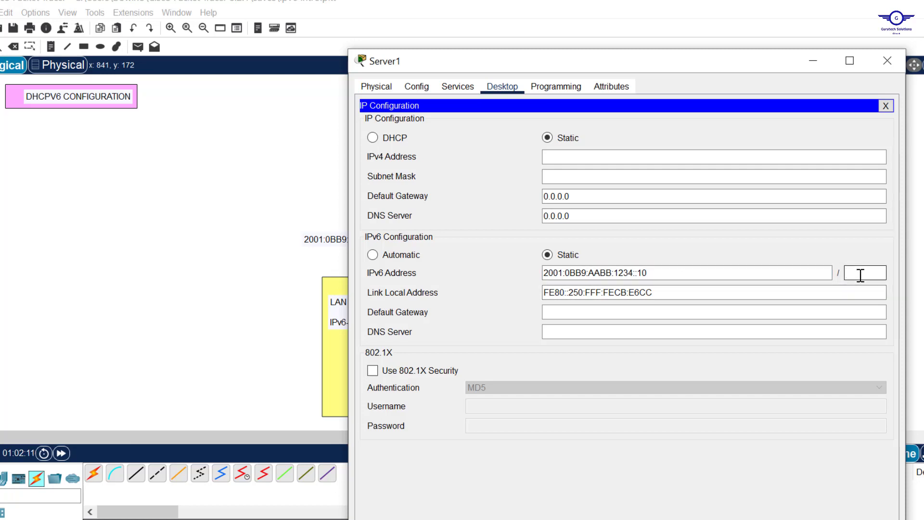
type("64")
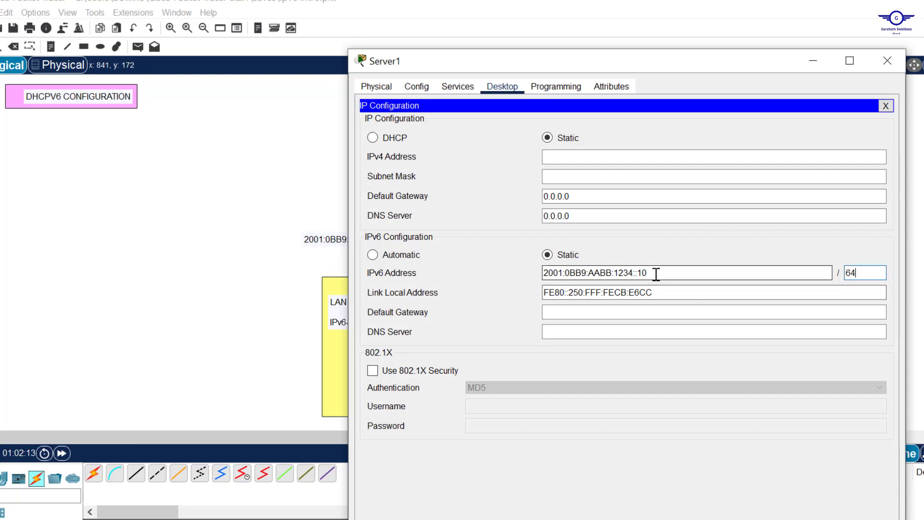
- Set Server1's IPv6 DNS server to 2001:0BB9:AABB:1234::10 and gateway to 2001:0BB9:AABB:1234::1
left_click_drag(656, 272, 542, 271)
key("ctrl+c")
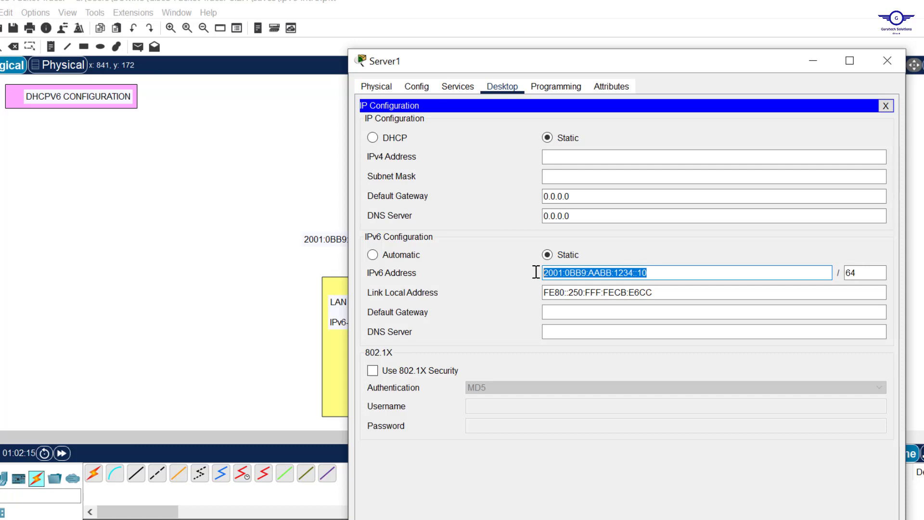
left_click(564, 331)
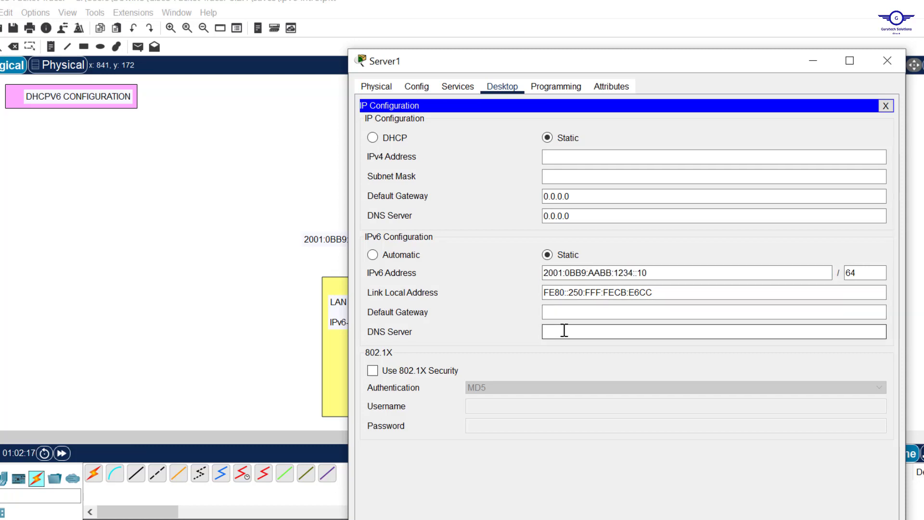
key("ctrl+v")
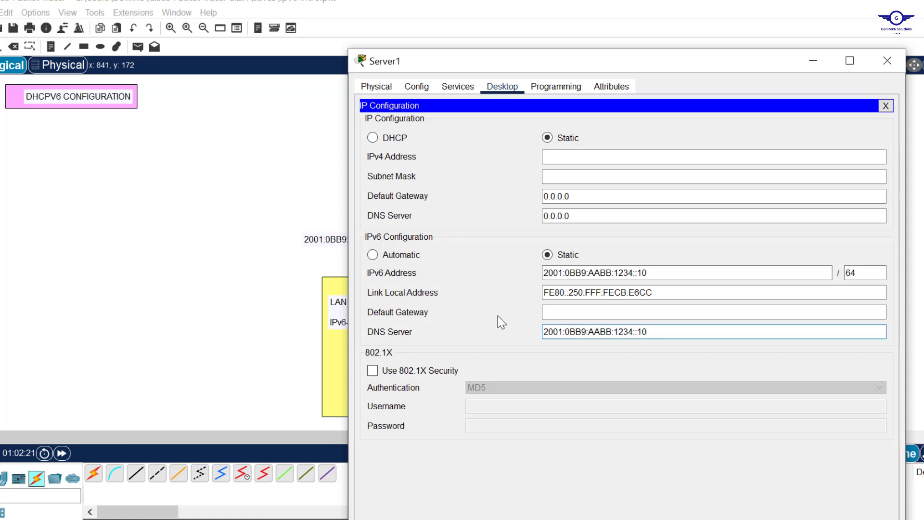
left_click(593, 315)
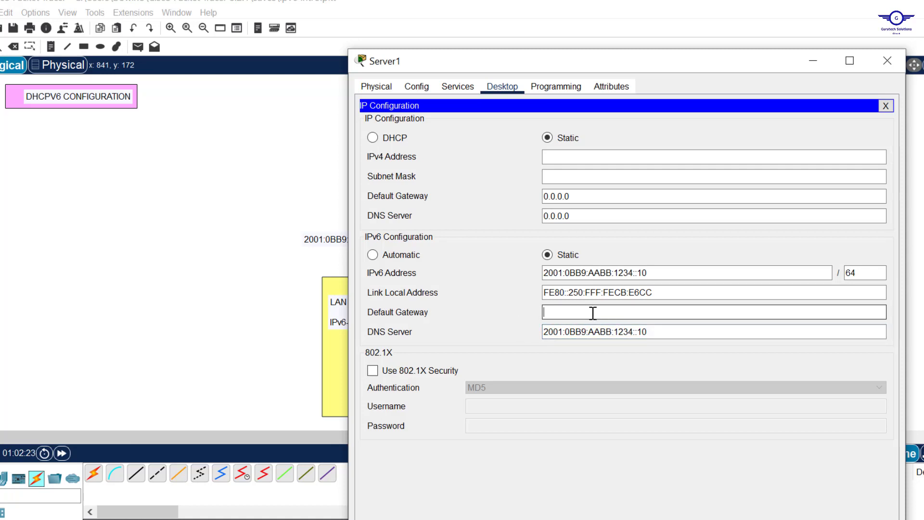
key("ctrl+v")
key("BackSpace")
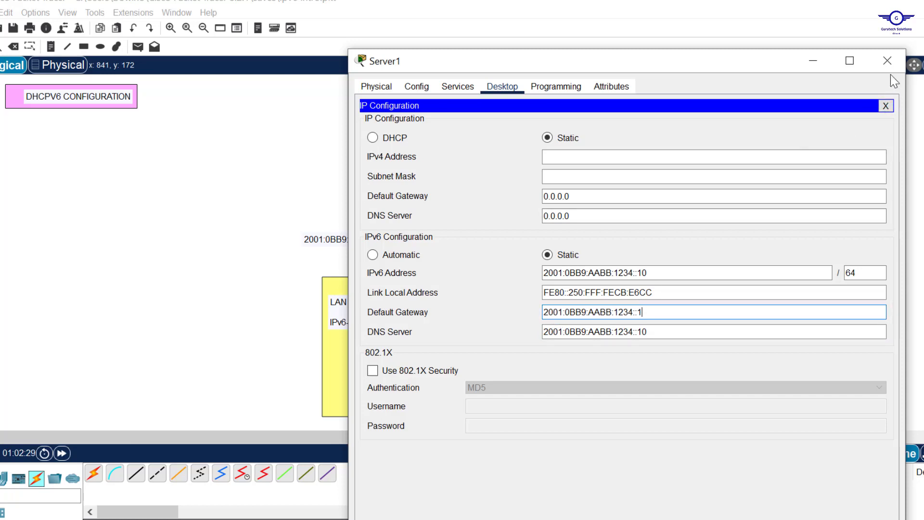
left_click(887, 60)
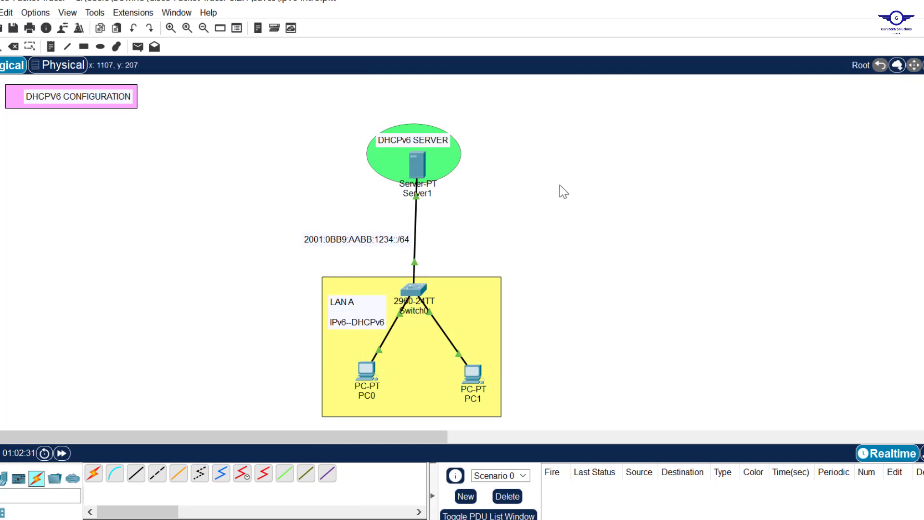
mouse_move(417, 165)
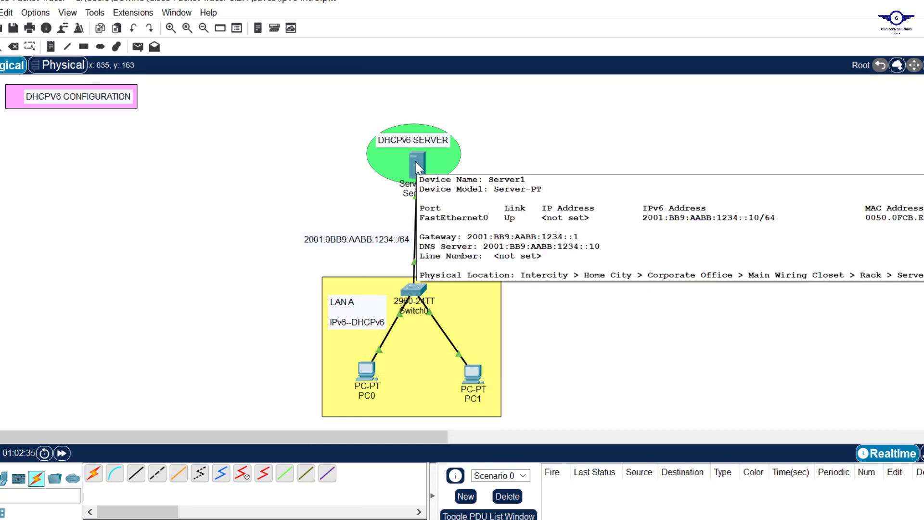
left_click(415, 166)
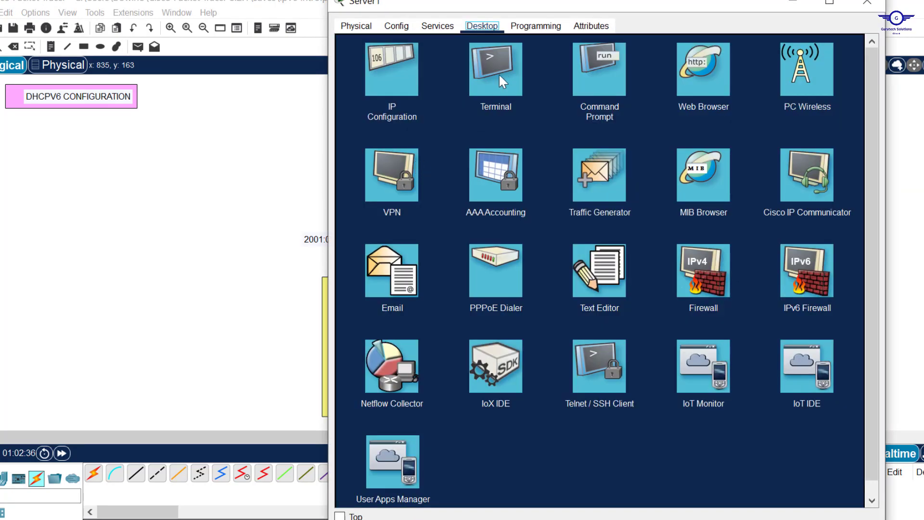
left_click(392, 70)
left_click_drag(628, 213, 616, 212)
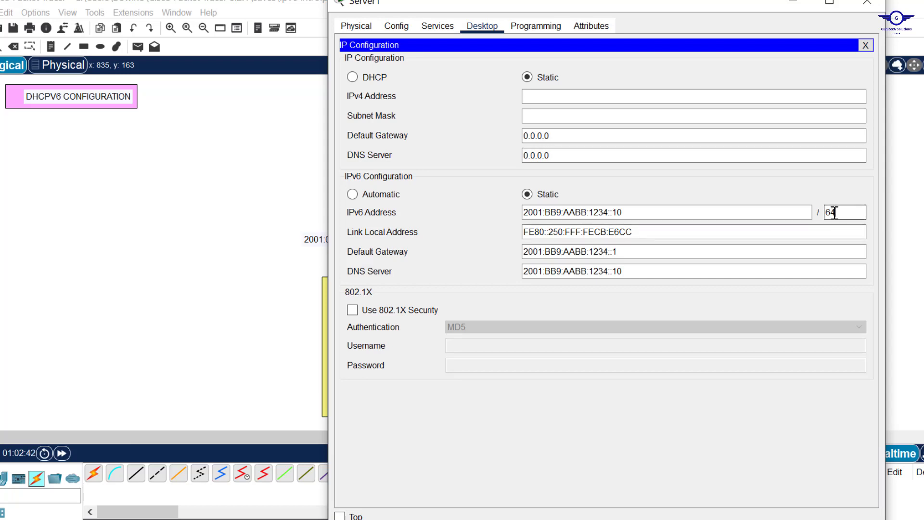
left_click_drag(838, 212, 830, 213)
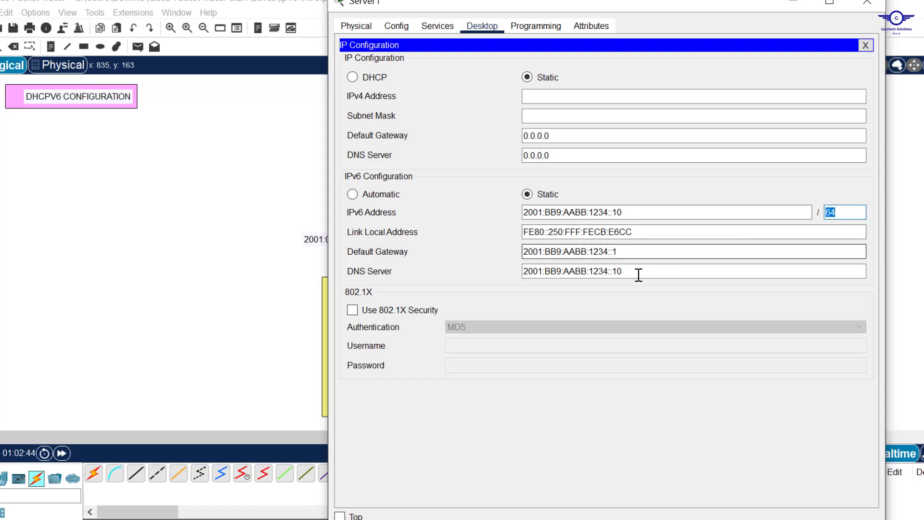
left_click_drag(631, 271, 523, 271)
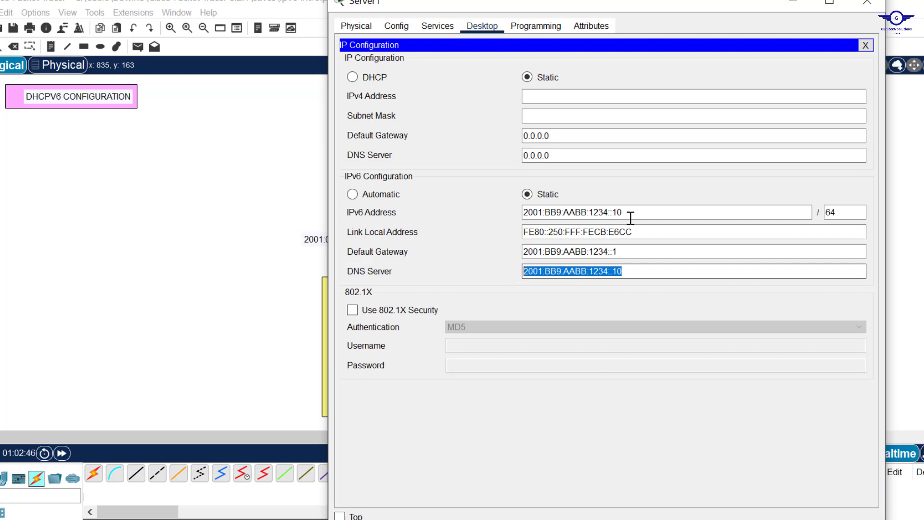
left_click_drag(632, 212, 524, 212)
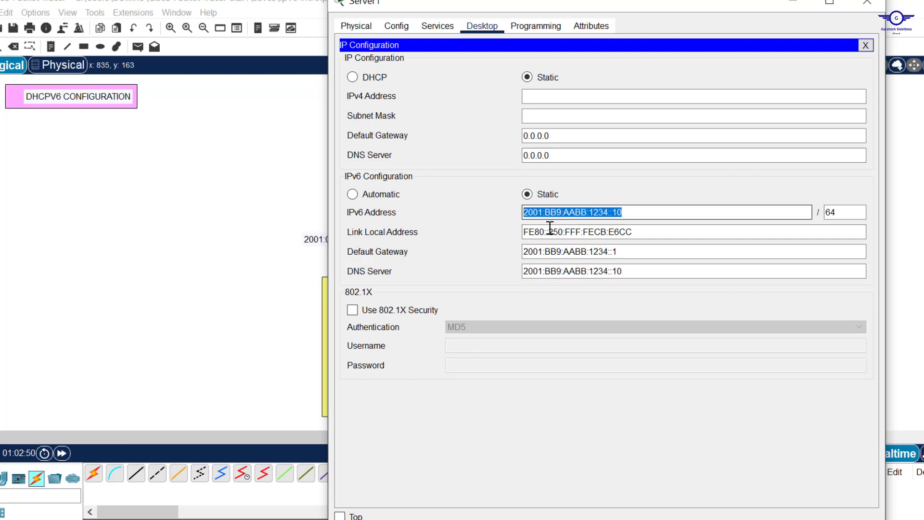
left_click_drag(633, 254, 532, 249)
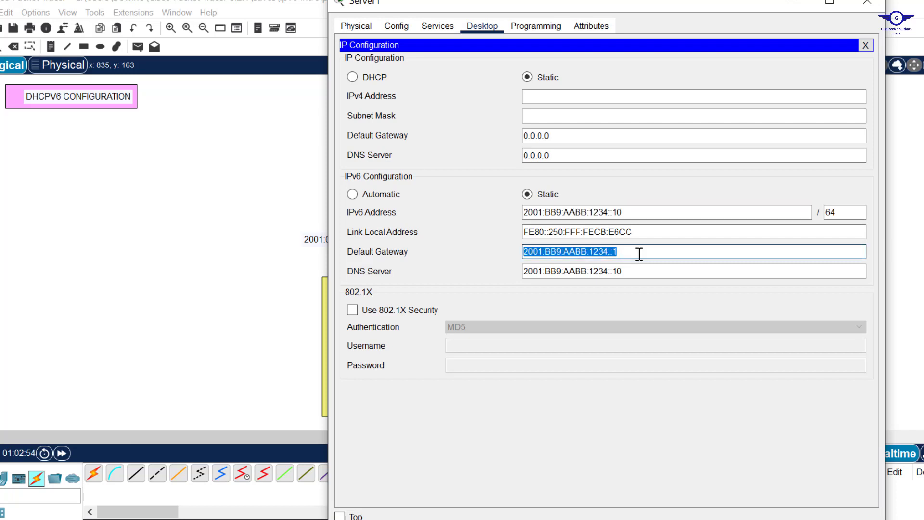
left_click(870, 13)
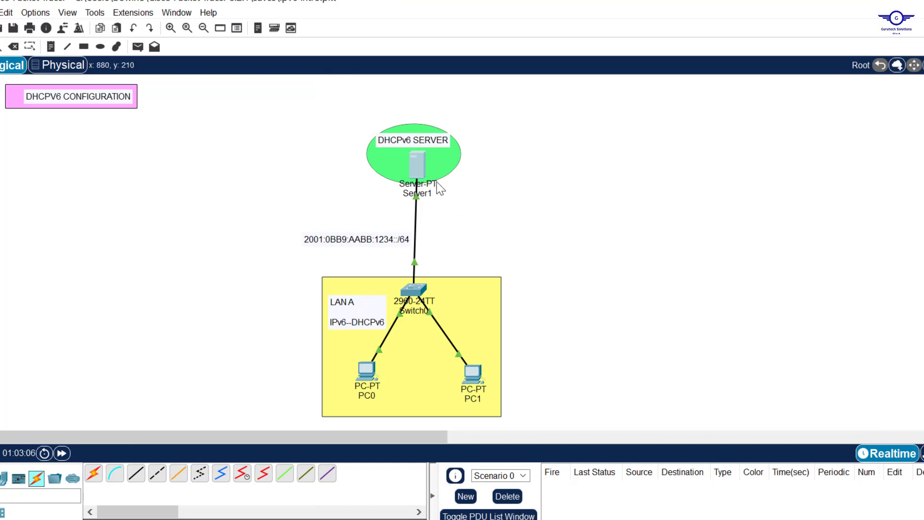
- Switch the DHCPv6 service On for Server1's FastEthernet0 under Services > DHCPv6
left_click(421, 166)
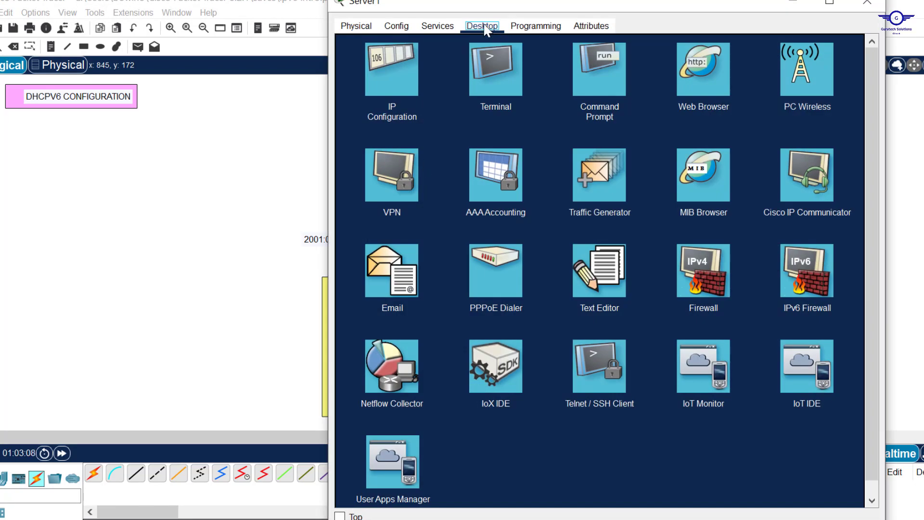
left_click(439, 27)
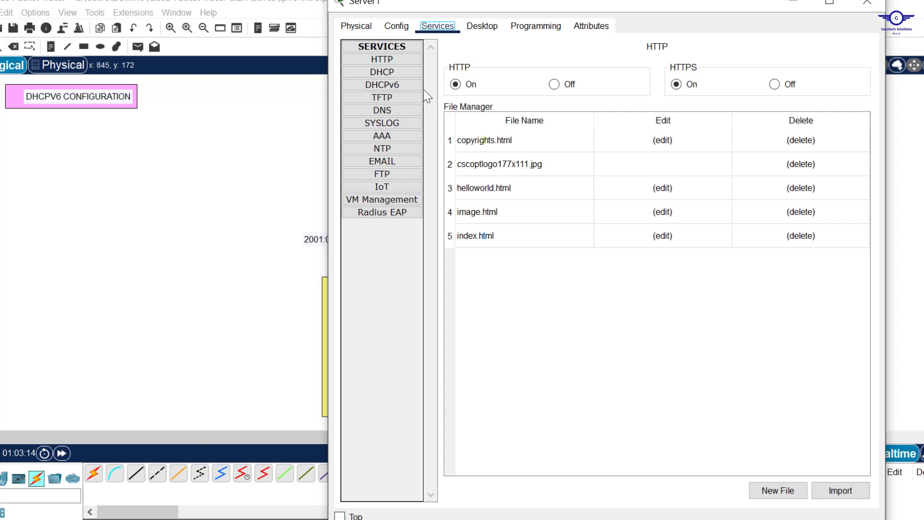
left_click(391, 85)
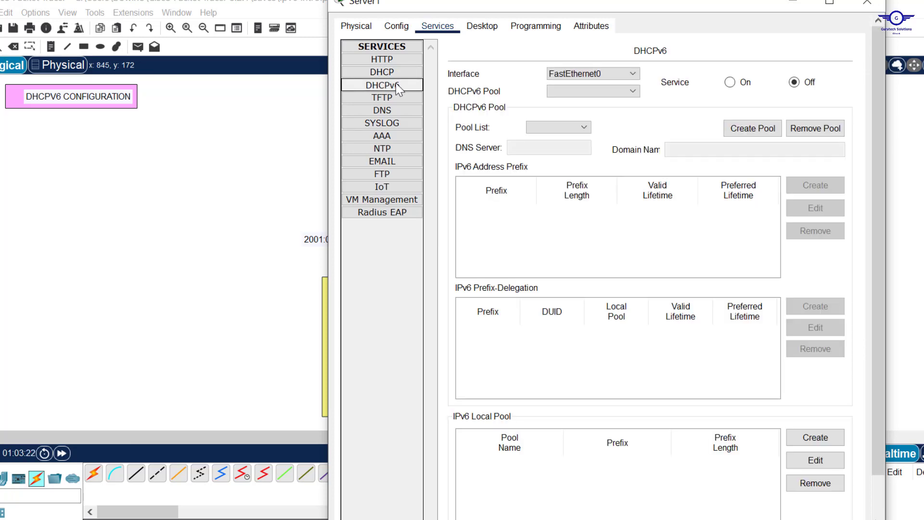
left_click(729, 84)
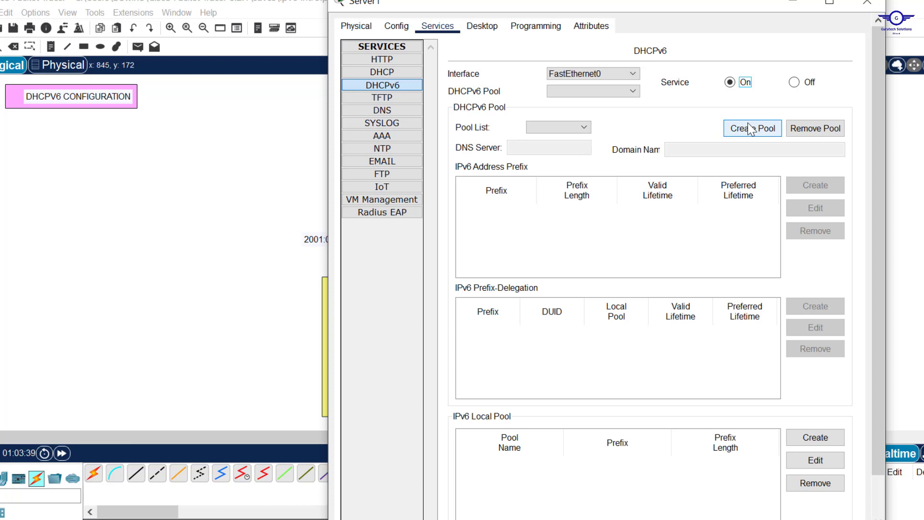
- Save a new pool LANA-POOL with DNS 2001:BB9:AABB:1234::10 and domain gtech.com
left_click(751, 129)
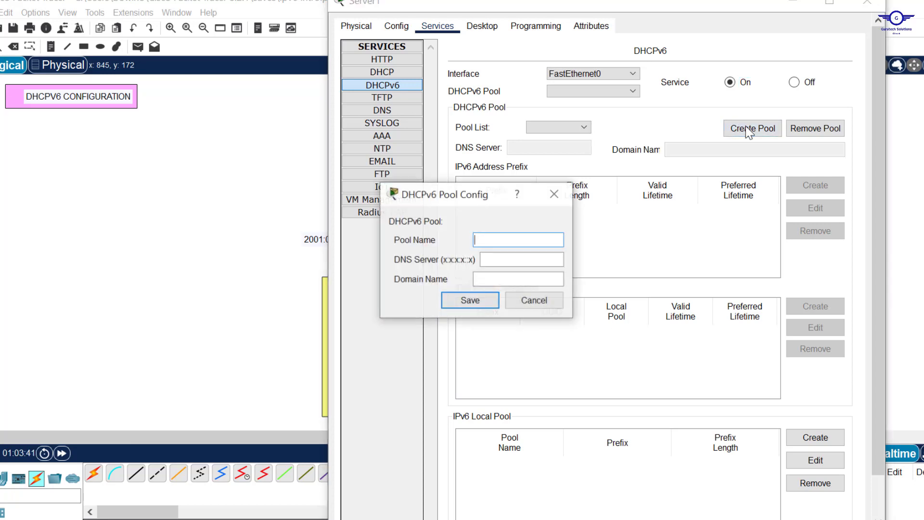
key("Caps_Lock")
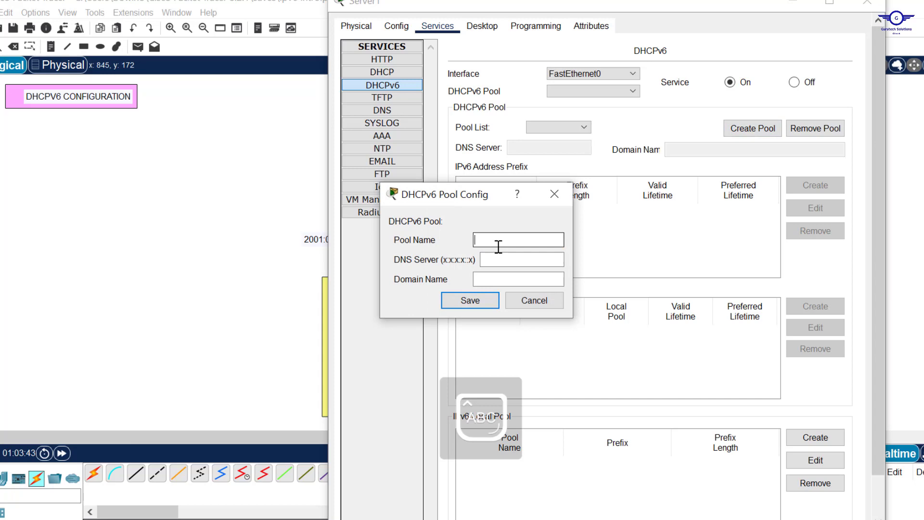
type("LANA")
type("-")
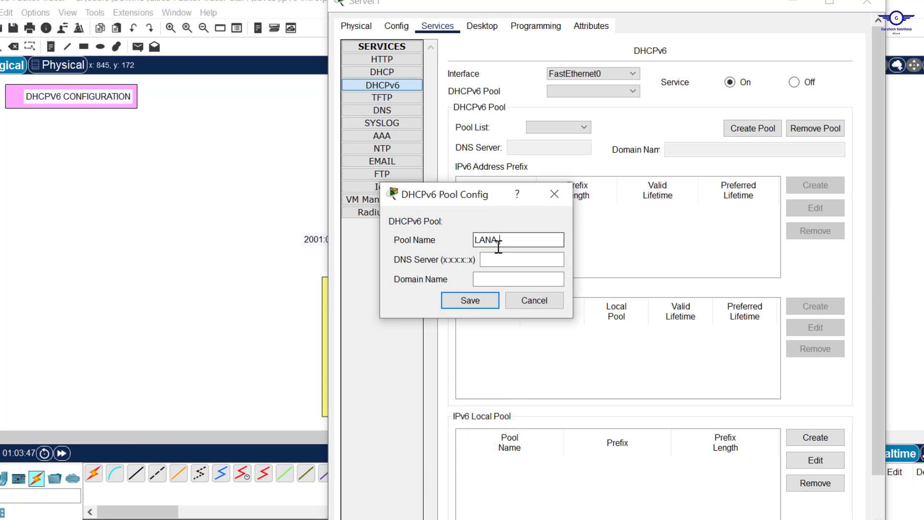
type("POOL")
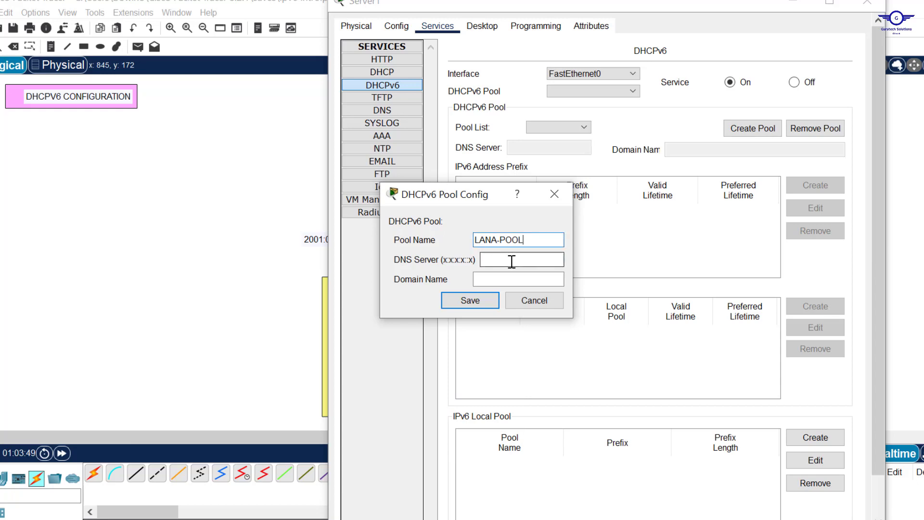
left_click(498, 263)
key("ctrl+v")
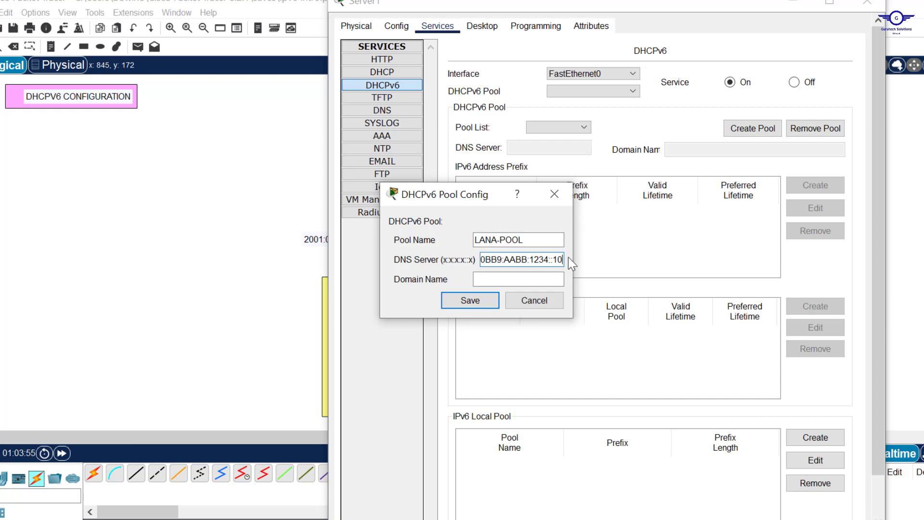
left_click(521, 279)
type("ge")
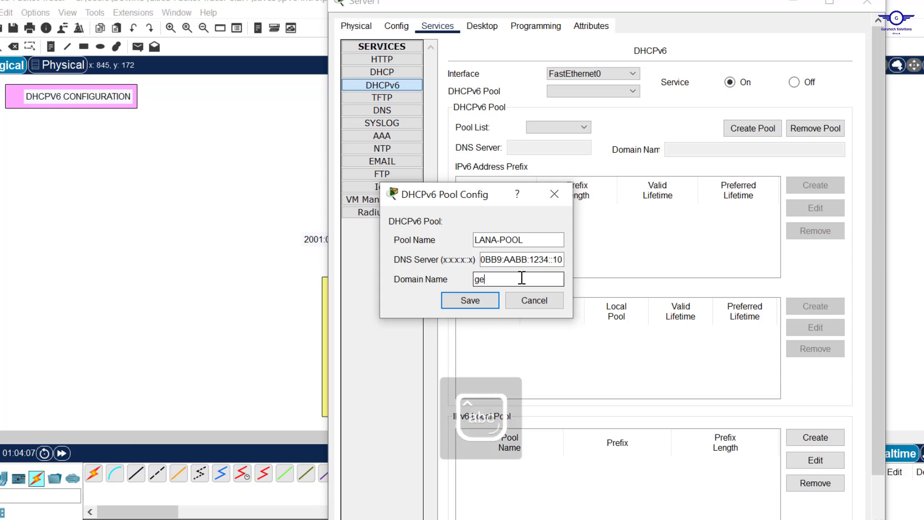
type("tch")
key("BackSpace")
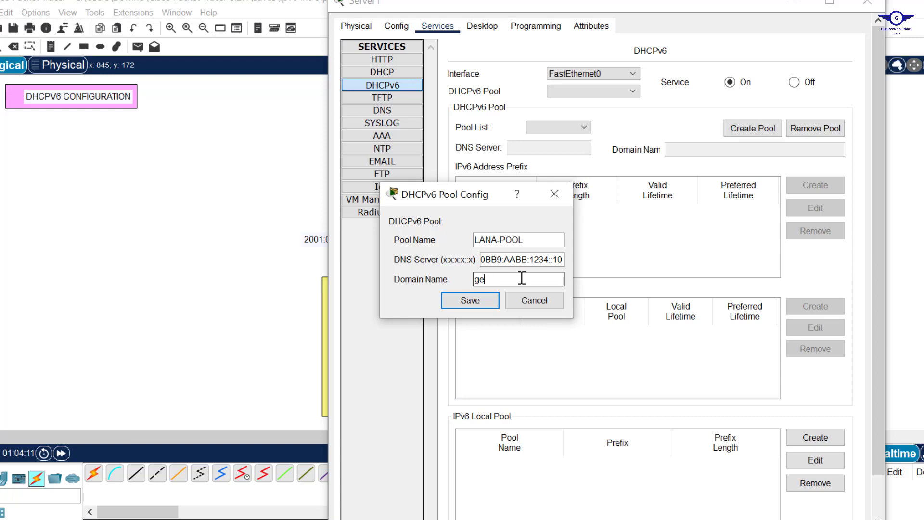
key("BackSpace")
type("tech.")
type("com")
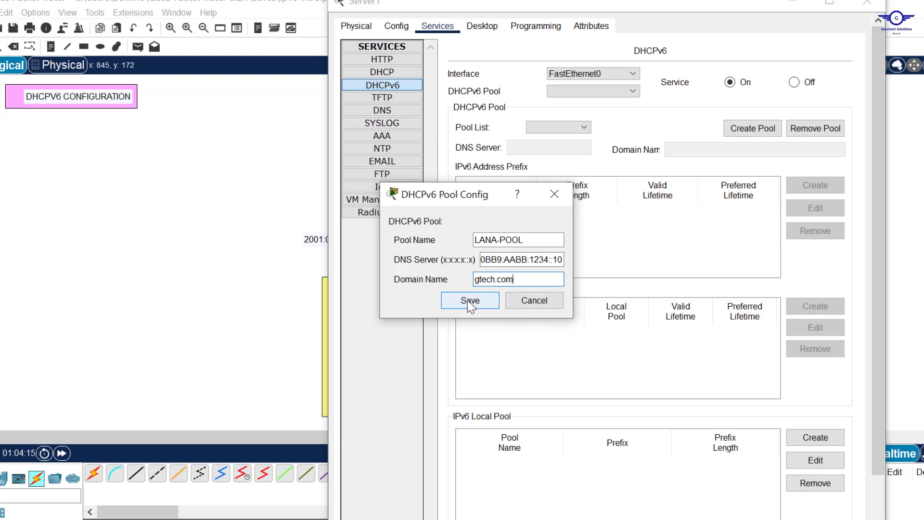
left_click(467, 299)
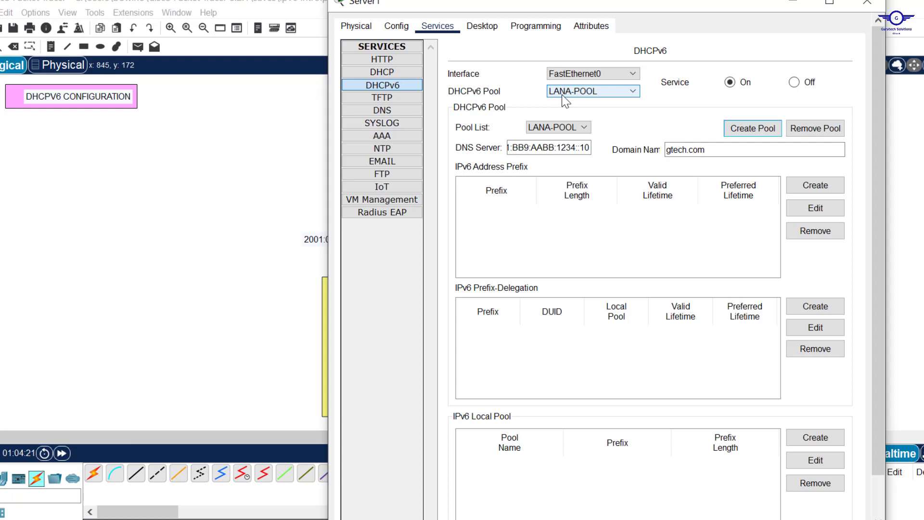
- Review LANA-POOL's saved DNS server address and gtech.com domain name by selecting them
left_click(559, 148)
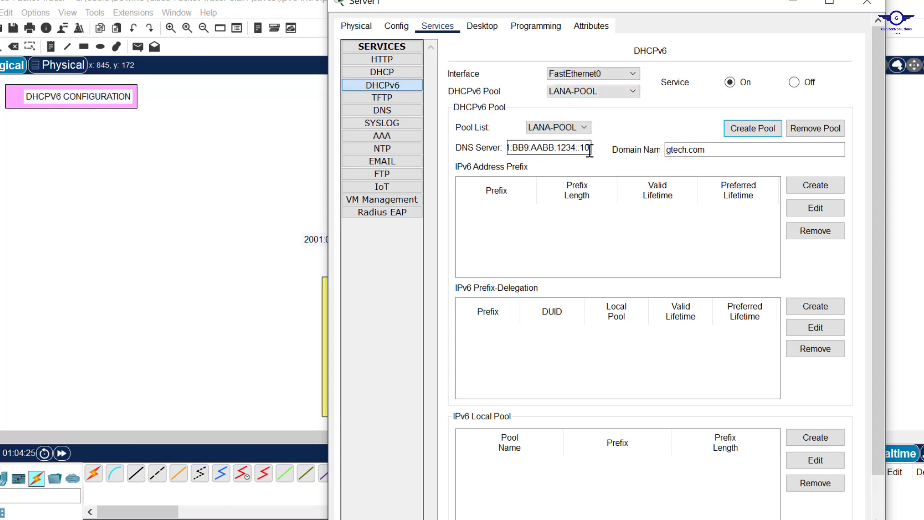
left_click_drag(588, 148, 497, 147)
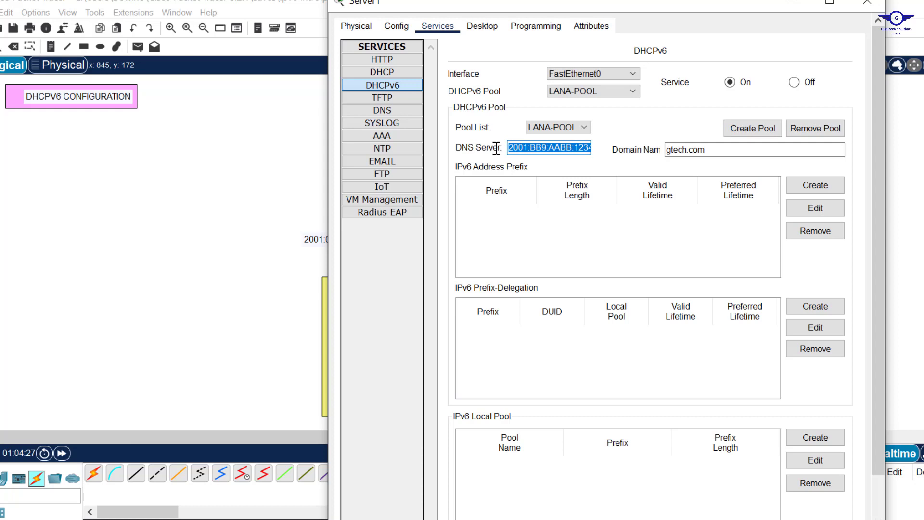
left_click(711, 150)
double_click(699, 151)
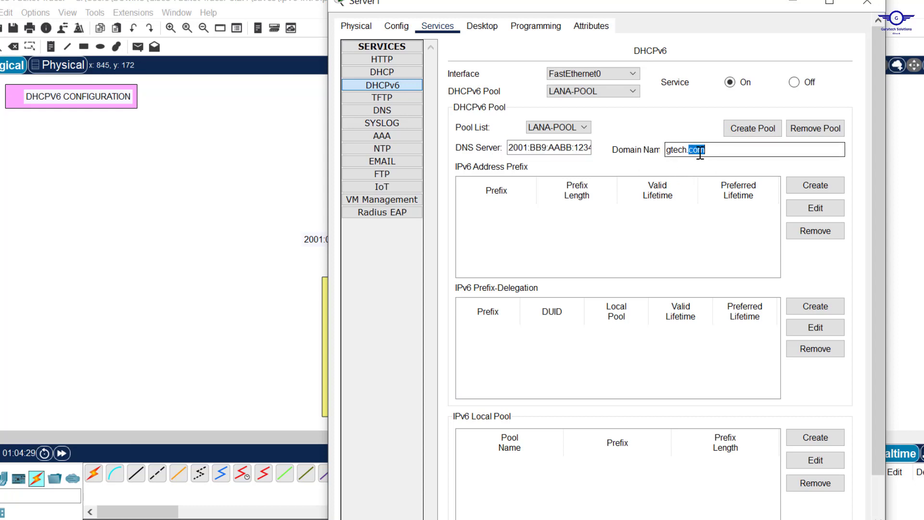
left_click_drag(689, 153, 656, 155)
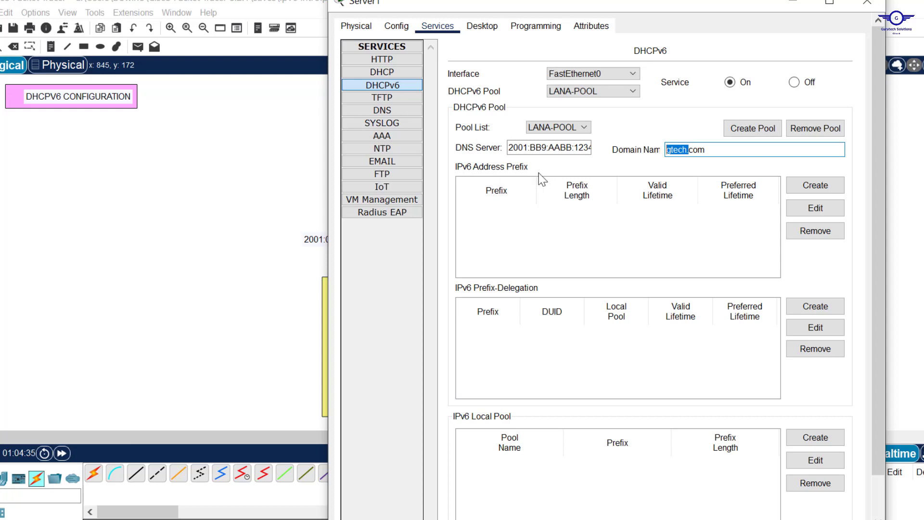
- Add prefix 2001:BB9:AABB:1234::11/64 with valid and preferred lifetimes 10000 to LANA-POOL
left_click(816, 186)
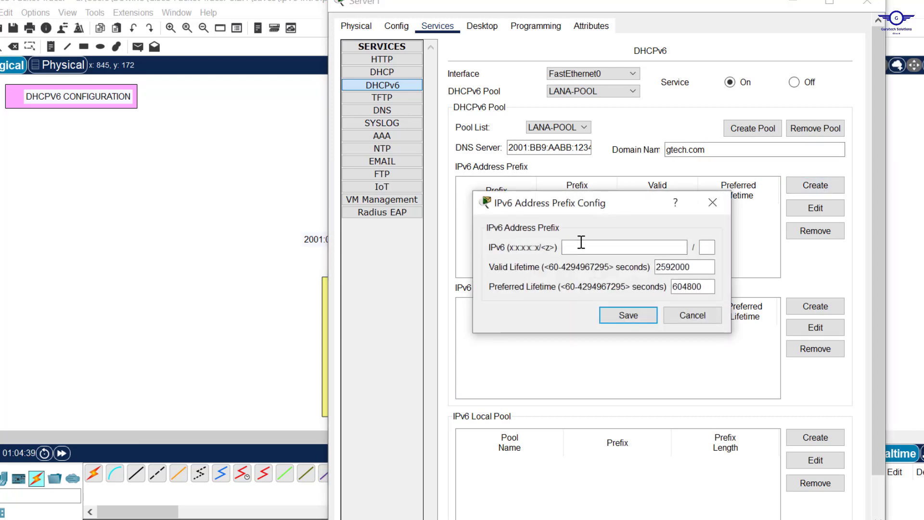
left_click(576, 248)
type("2001:0BB9:AABB:1234::10")
key("BackSpace")
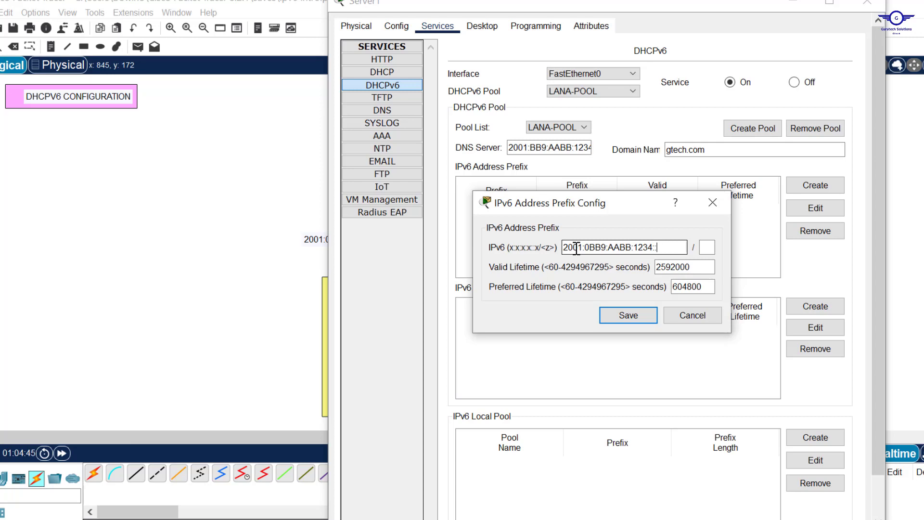
type(":11")
left_click(708, 247)
left_click(664, 248)
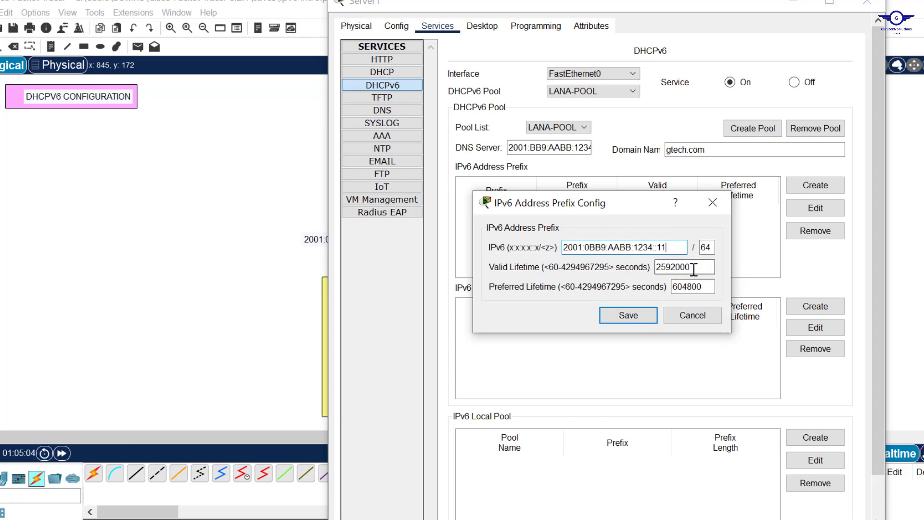
left_click_drag(695, 267, 642, 266)
type("1")
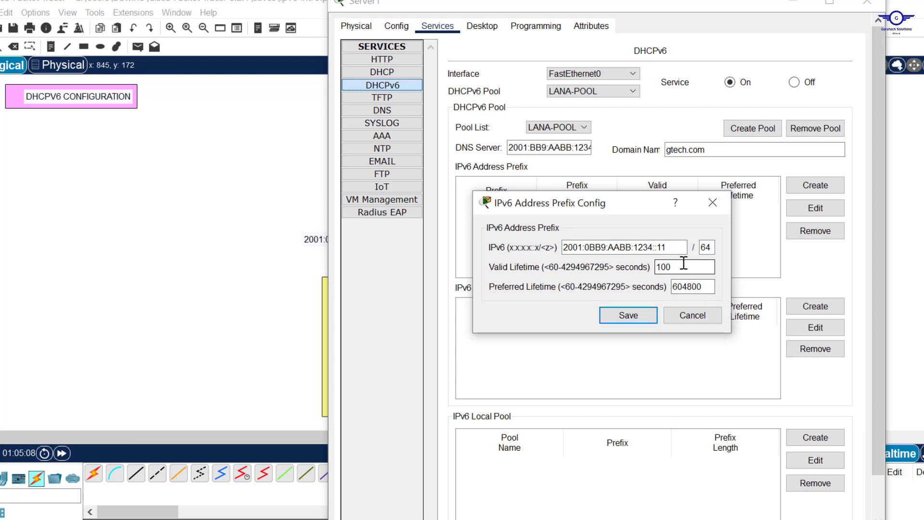
type("00")
left_click_drag(711, 289, 646, 287)
type("1")
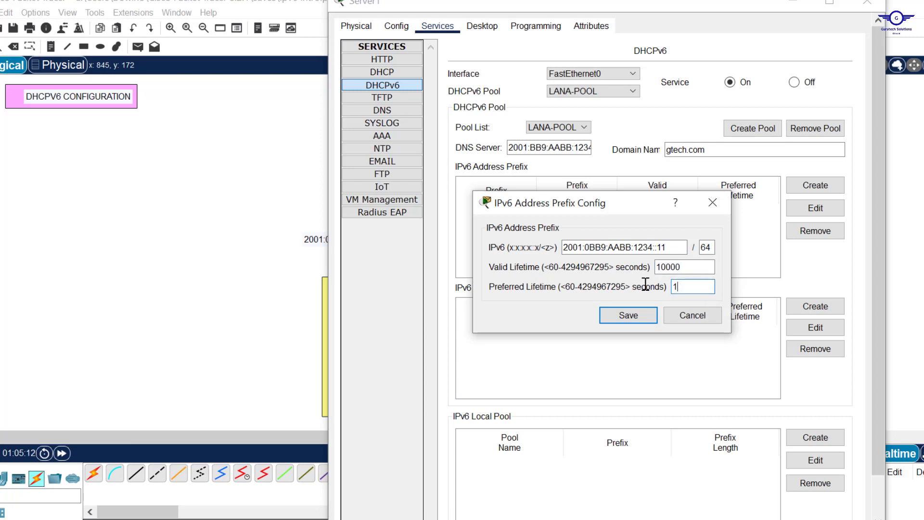
type("0000")
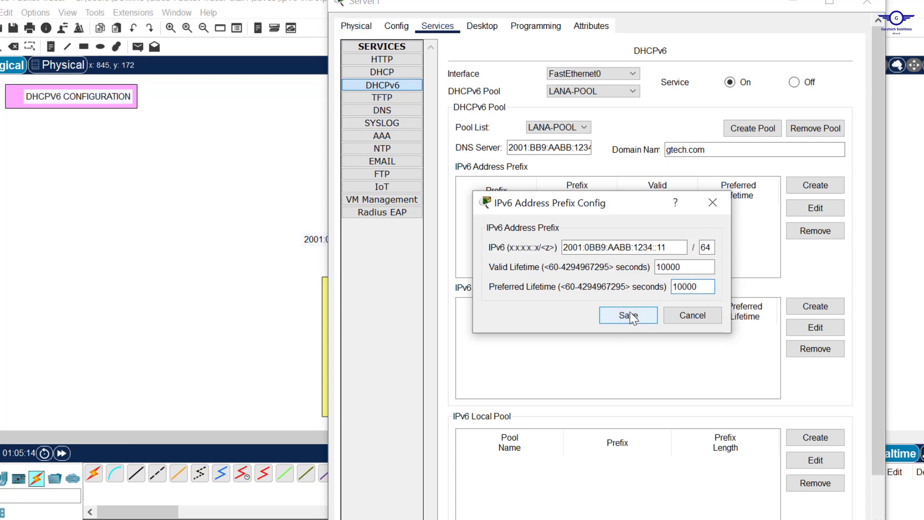
left_click(630, 315)
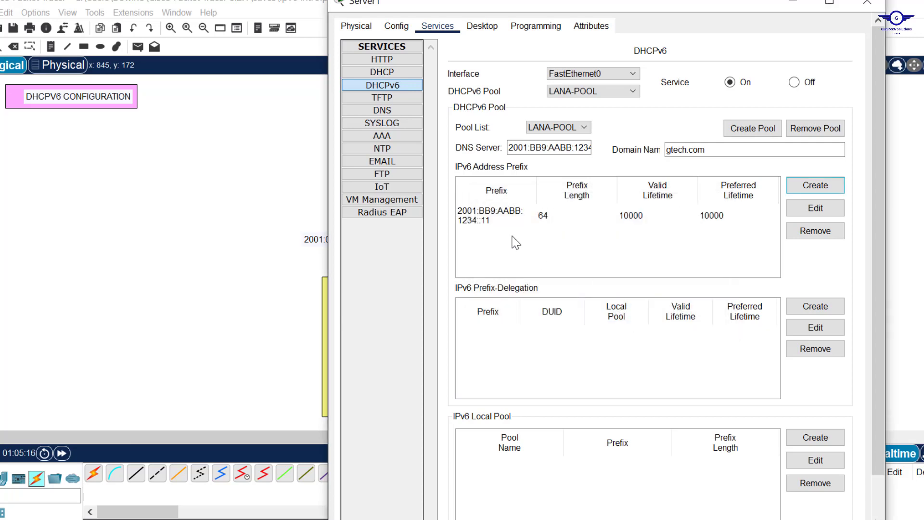
- Set PC0's IPv6 configuration to Automatic, receiving 2001:BB9:AABB:1234:423E:349C:260A:1879/64
left_click(867, 7)
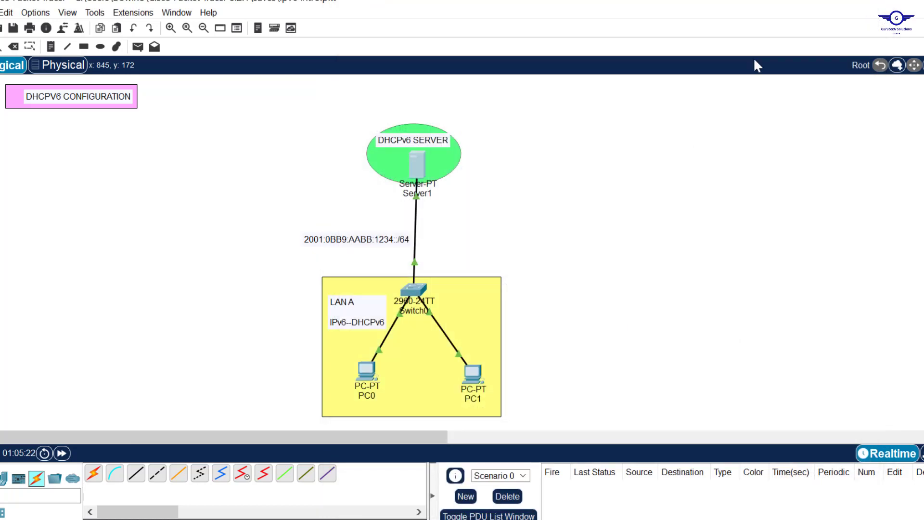
left_click(366, 372)
left_click(442, 30)
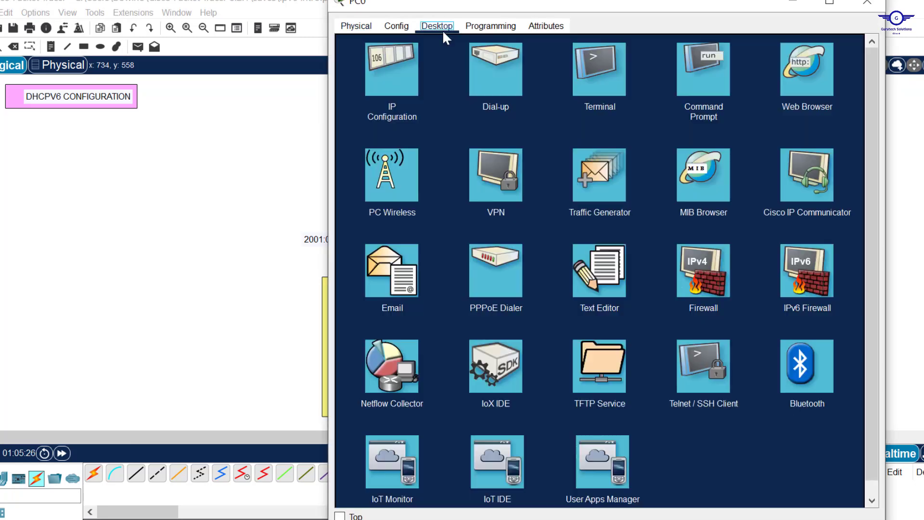
left_click(381, 77)
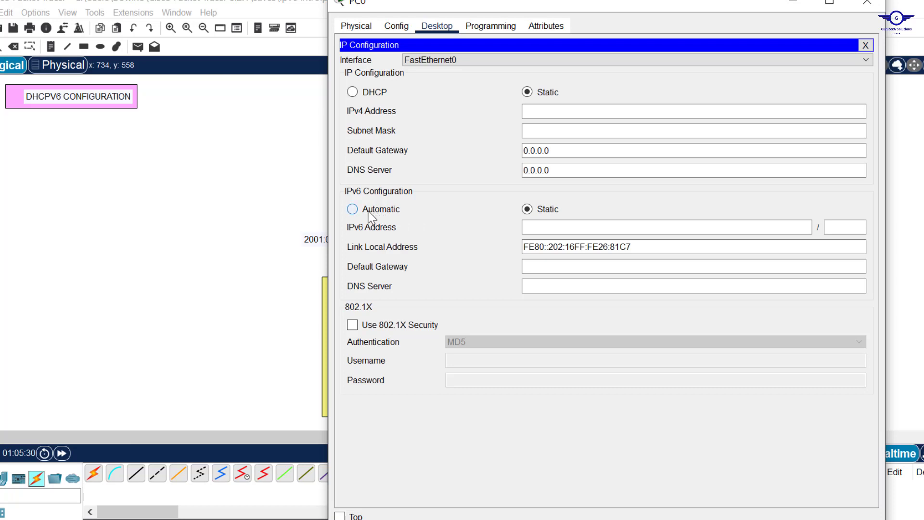
left_click(368, 213)
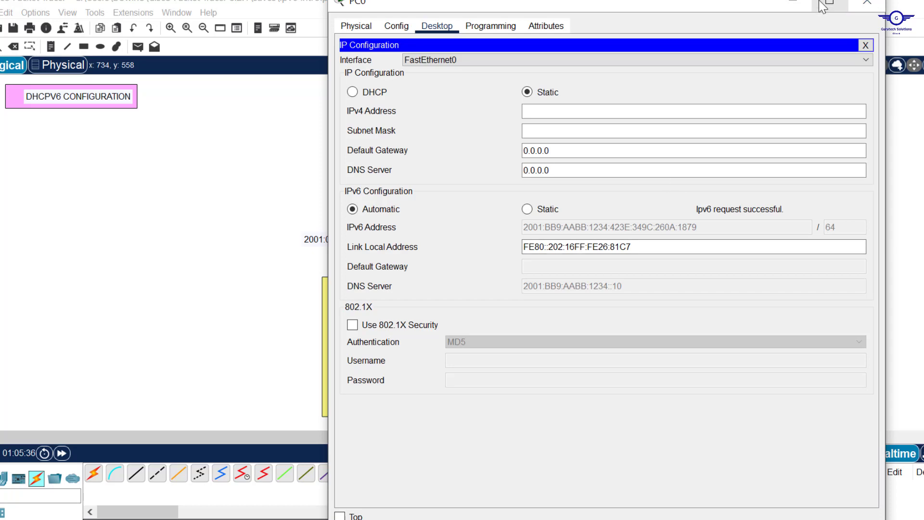
- Set PC1's IPv6 configuration to Automatic while keeping its IPv4 addressing Static
left_click(868, 3)
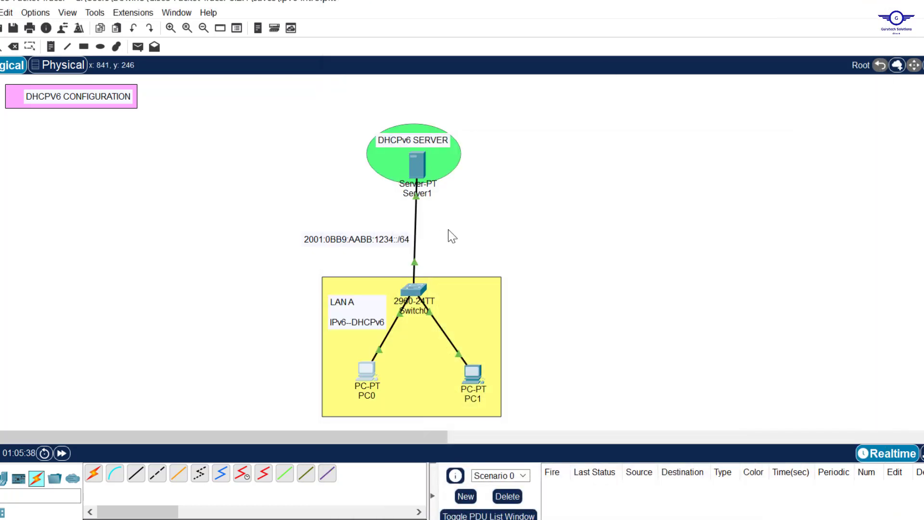
left_click(470, 371)
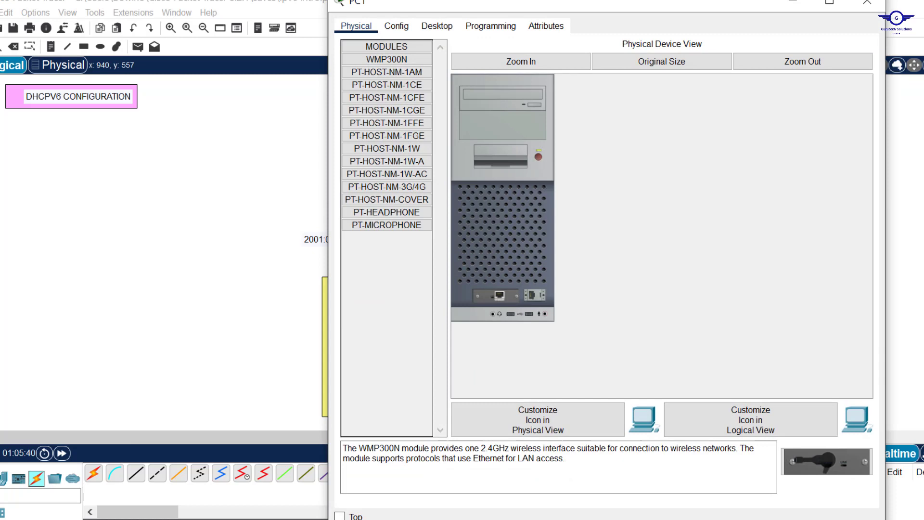
left_click(431, 28)
left_click(382, 66)
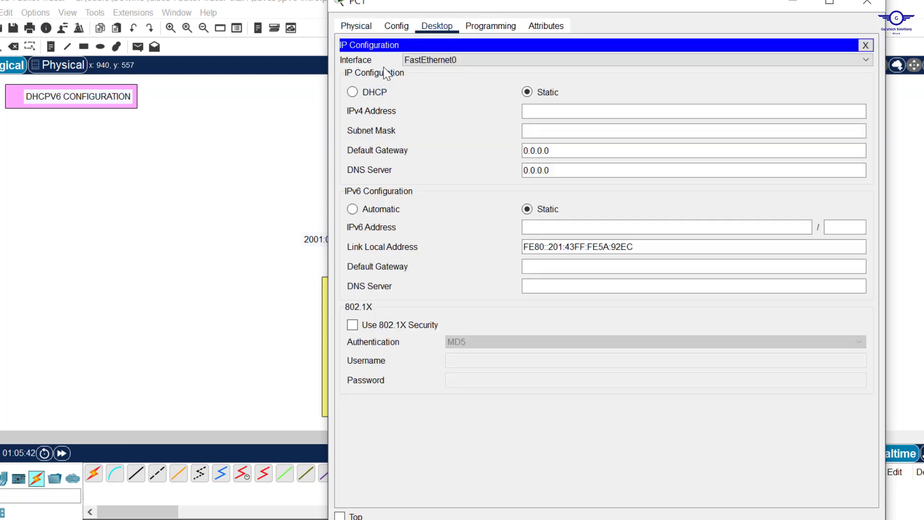
left_click(372, 98)
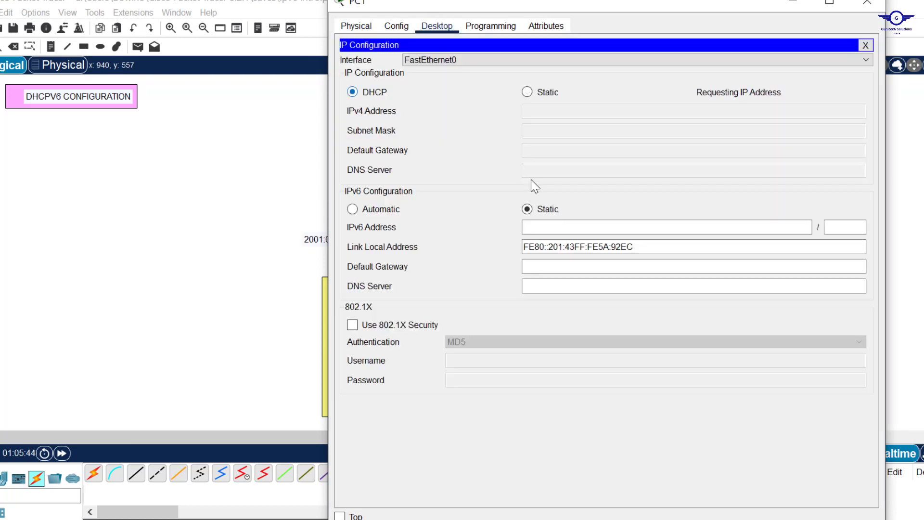
left_click(531, 95)
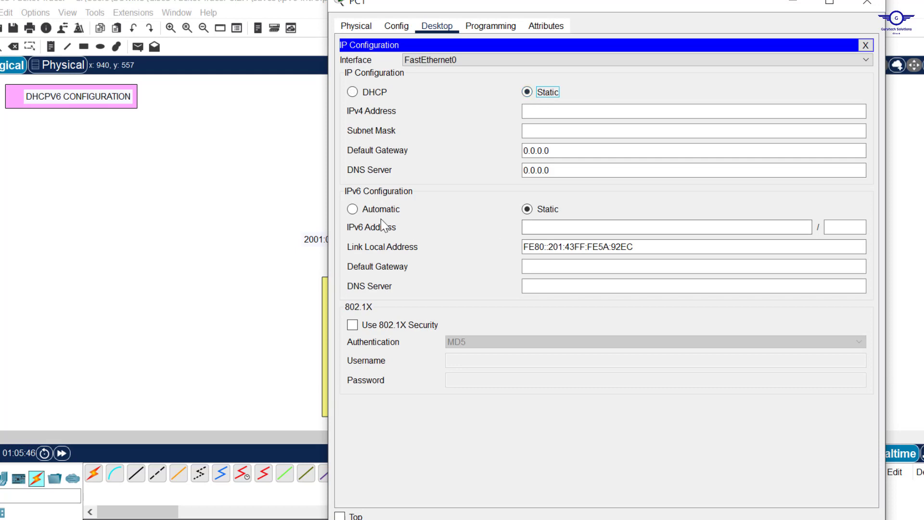
left_click(370, 214)
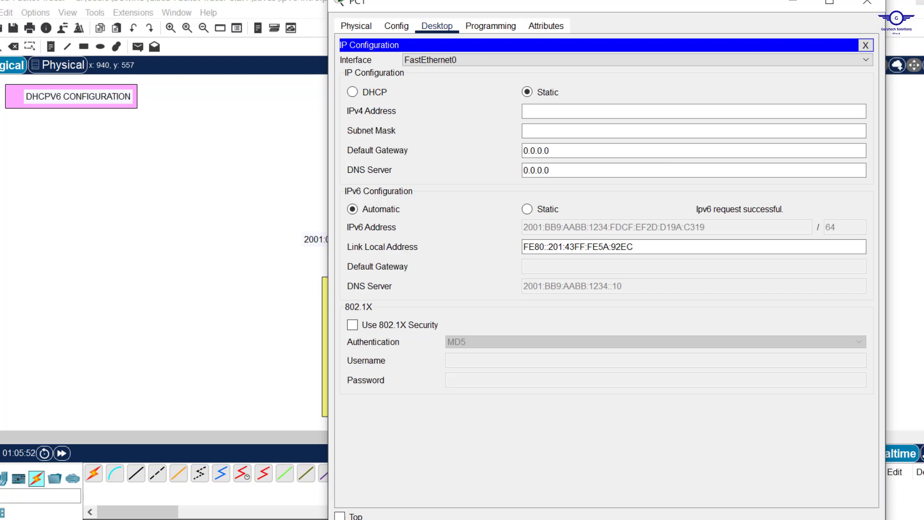
left_click(866, 6)
left_click_drag(419, 165, 419, 162)
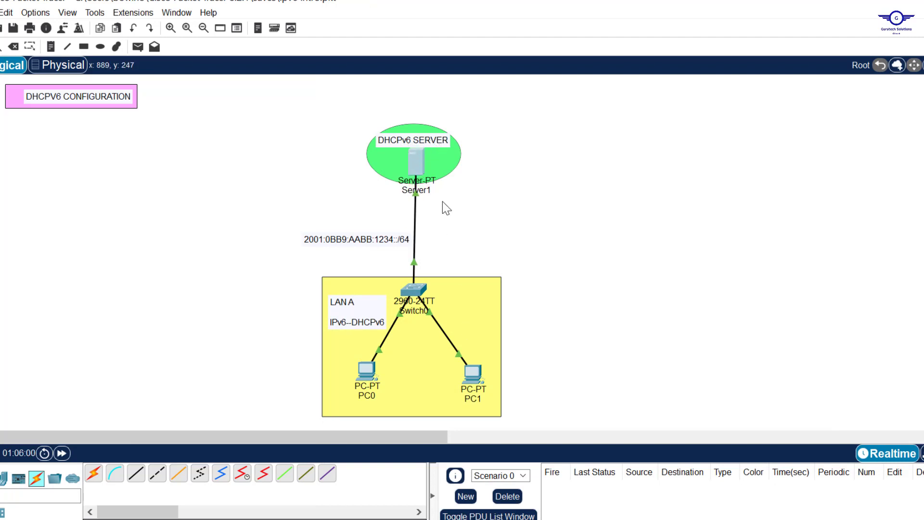
left_click(417, 164)
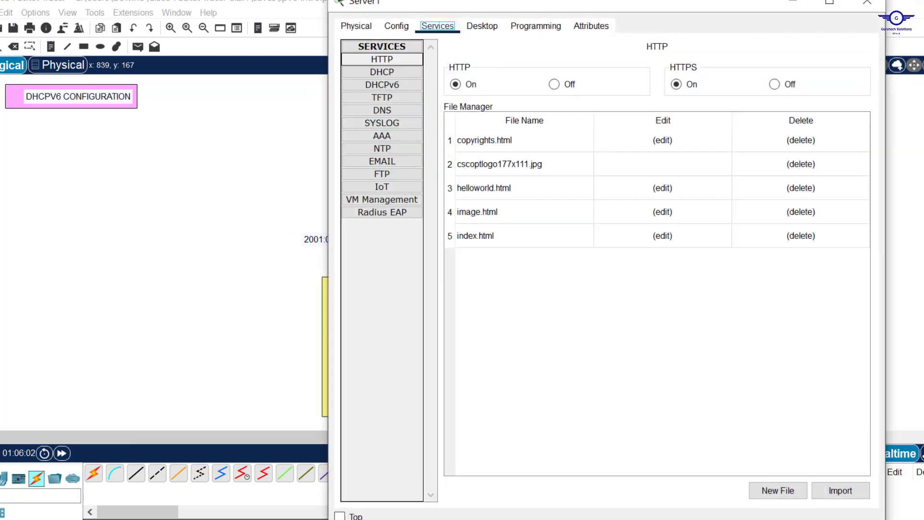
left_click(482, 25)
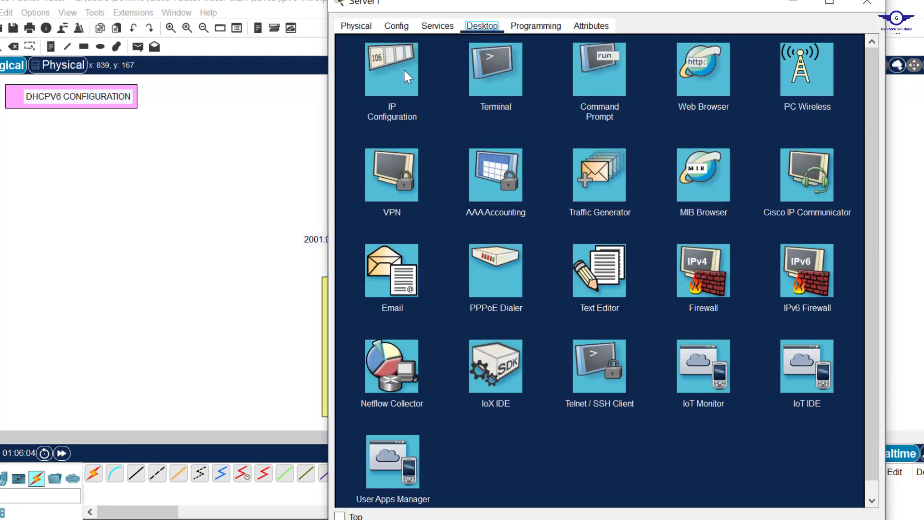
left_click(404, 69)
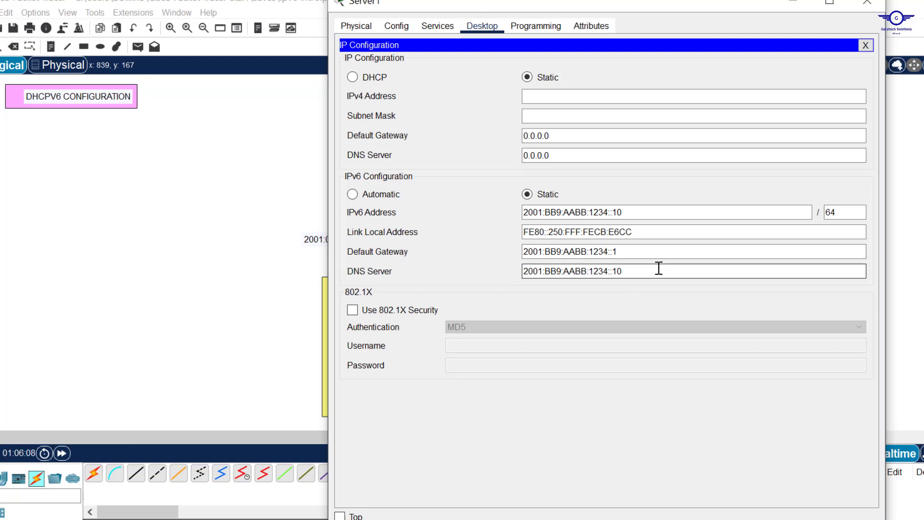
triple_click(541, 272)
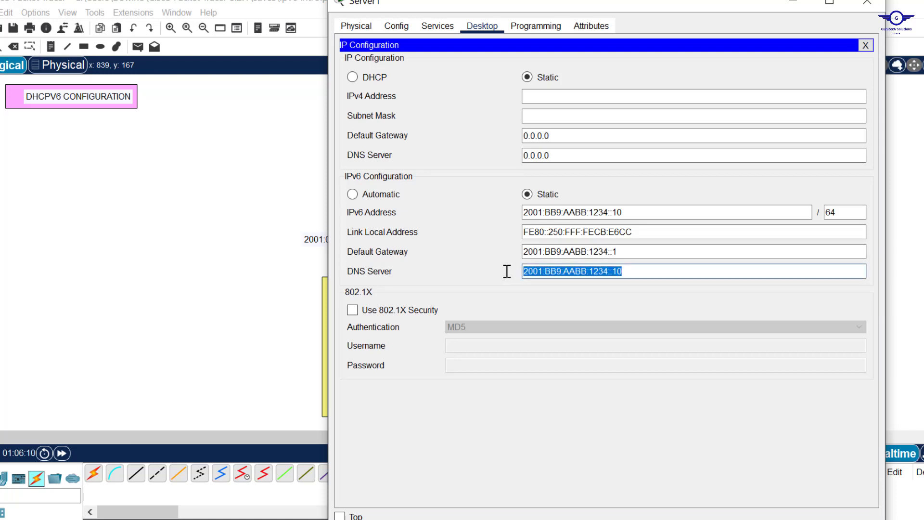
left_click(437, 27)
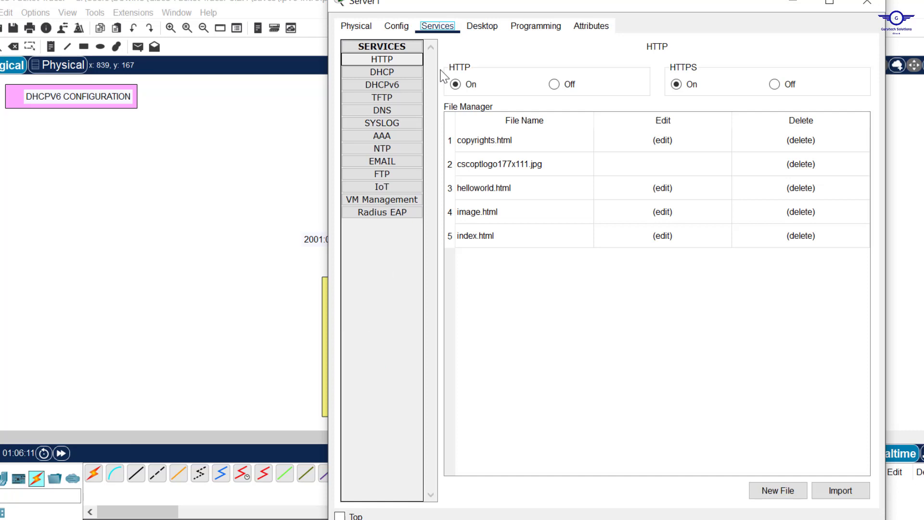
left_click(393, 85)
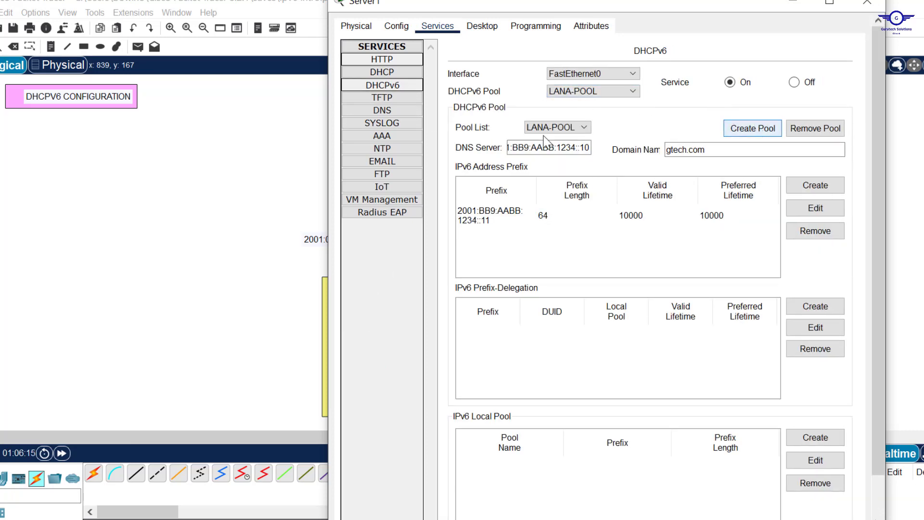
left_click_drag(517, 150, 592, 152)
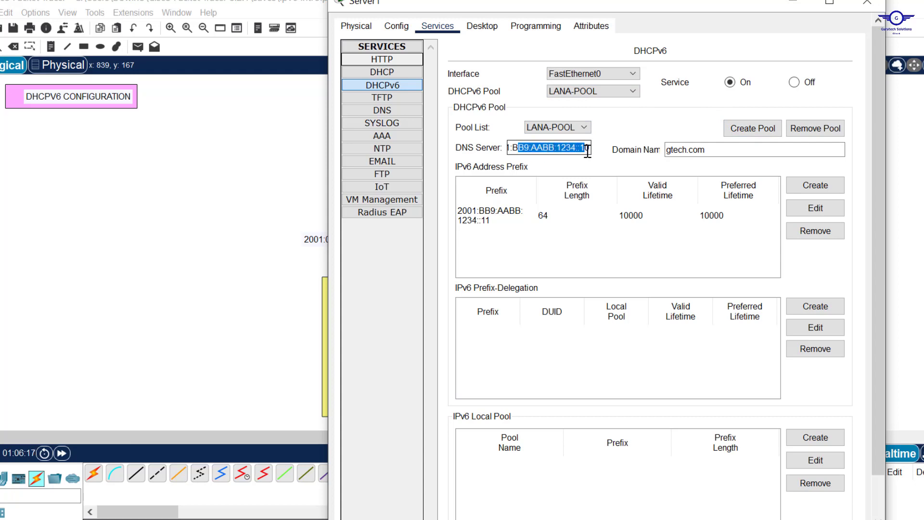
left_click_drag(726, 149, 650, 148)
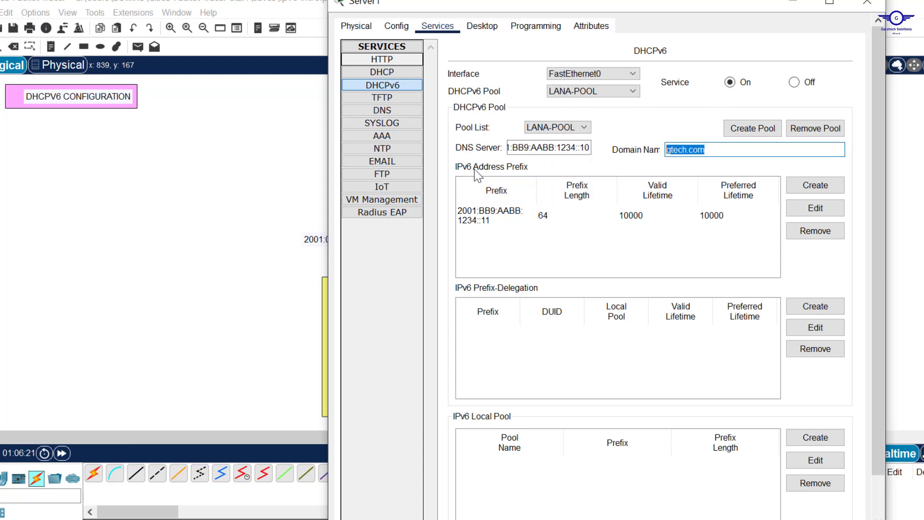
left_click(503, 222)
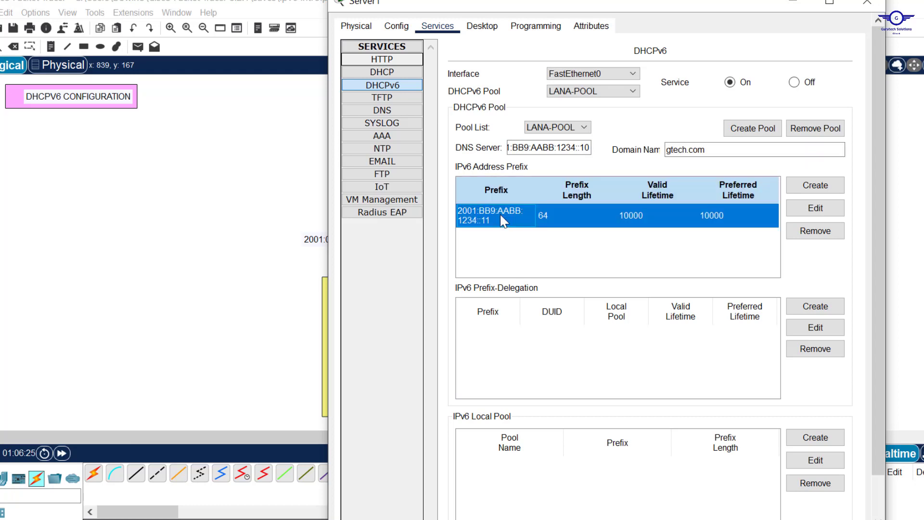
left_click(866, 4)
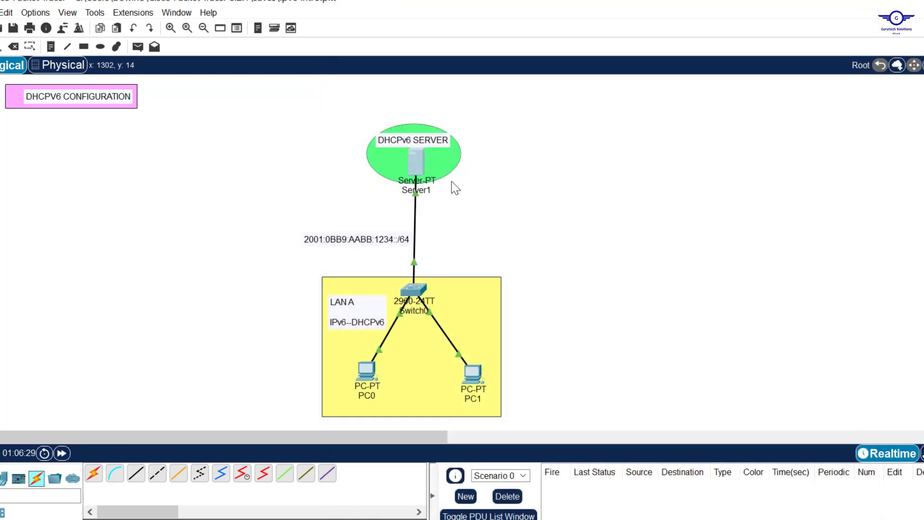
left_click(416, 162)
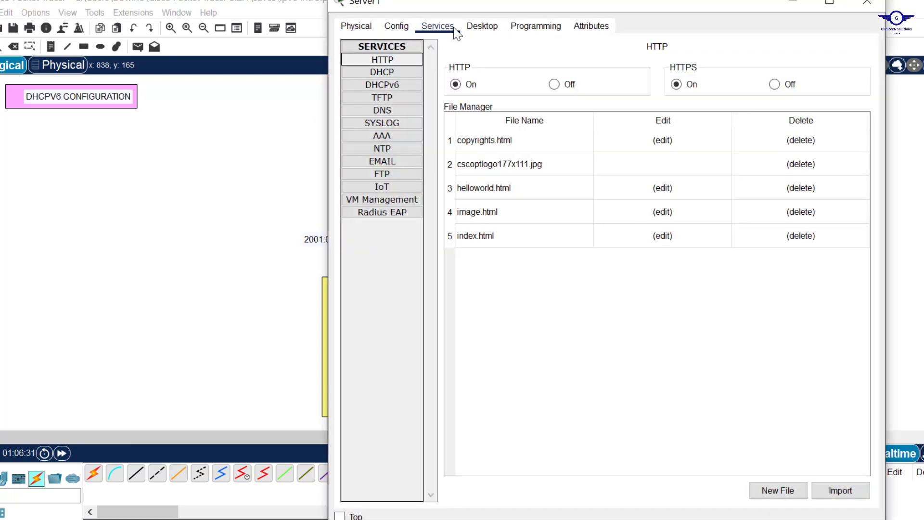
left_click(466, 26)
left_click(405, 54)
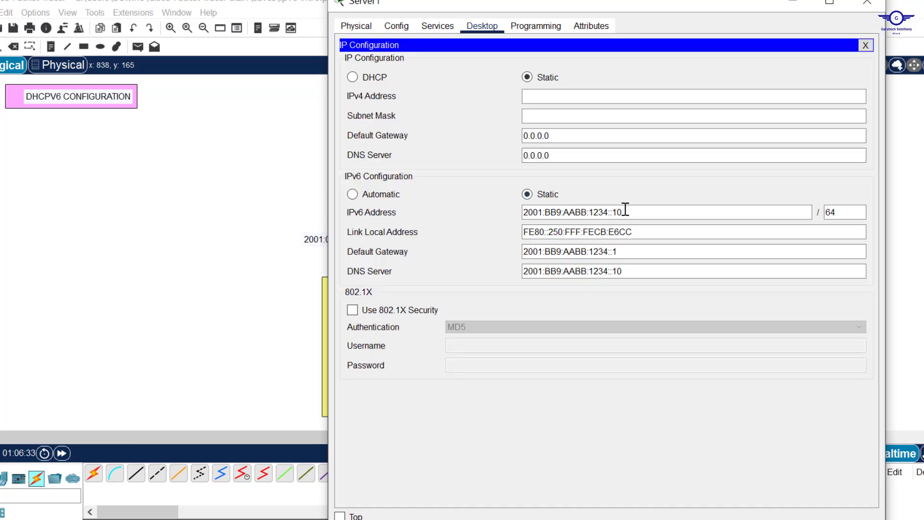
left_click_drag(625, 209, 499, 208)
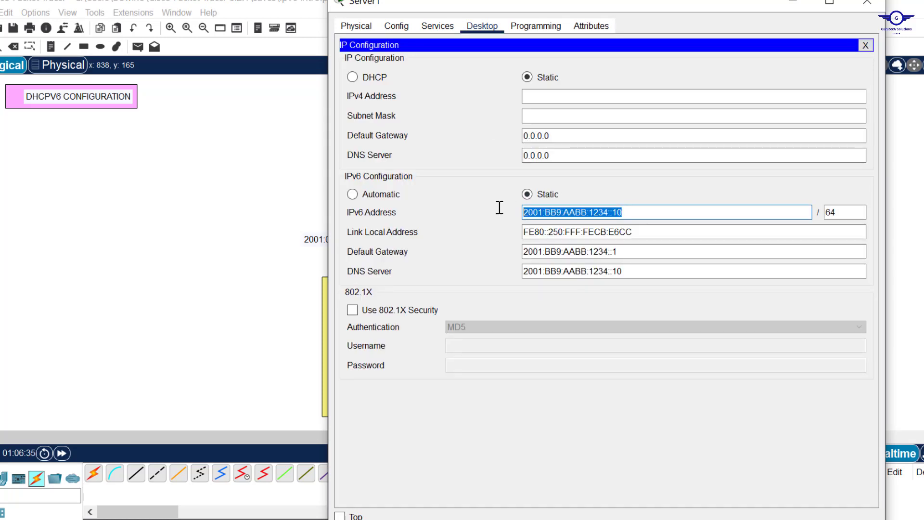
- Ping 2001:BB9:AABB:1234::10 from PC1's Command Prompt, getting 4 of 4 replies
left_click(867, 2)
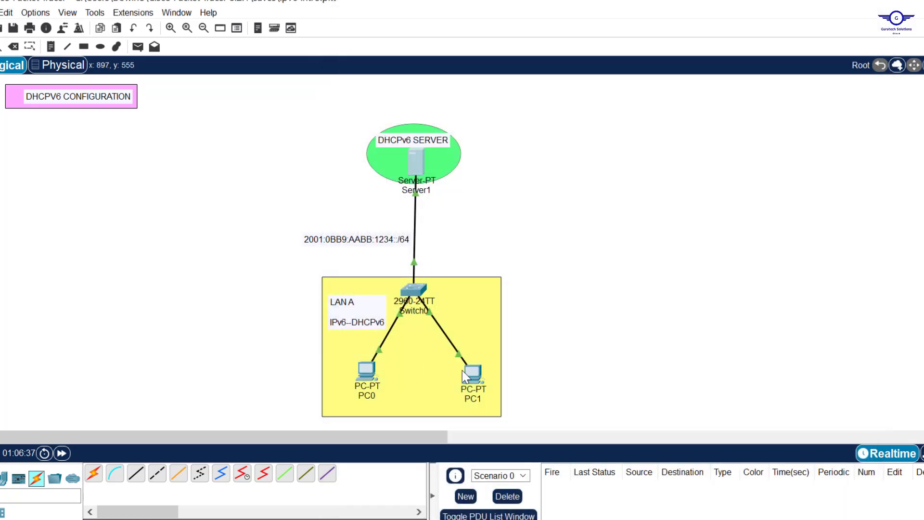
left_click(475, 373)
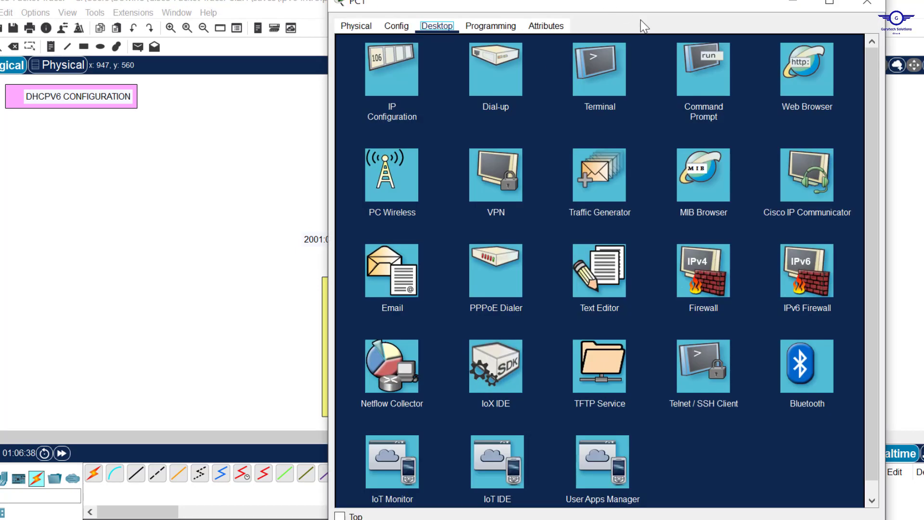
left_click(694, 74)
type("ng")
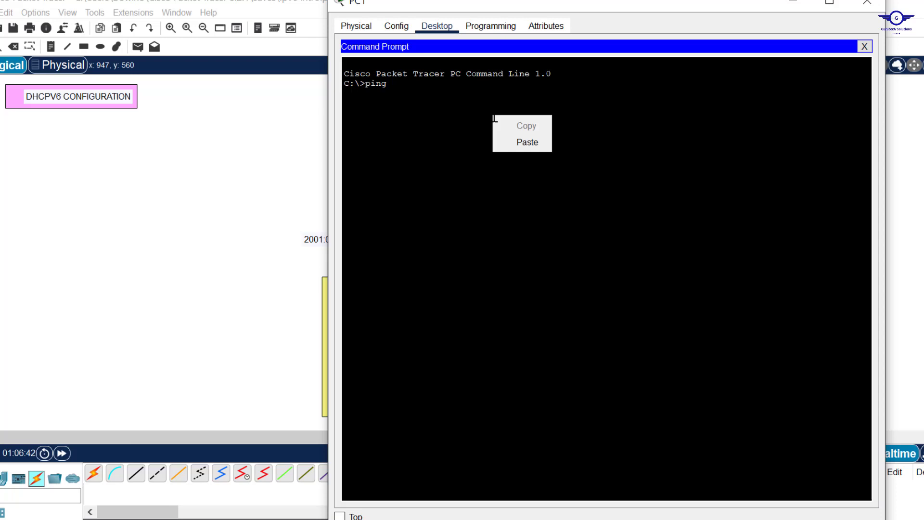
left_click(531, 139)
key("Return")
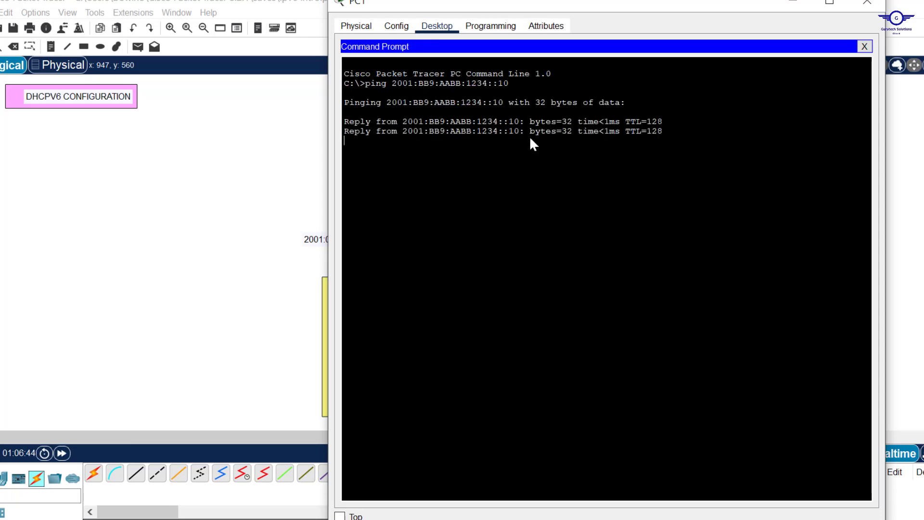
left_click(867, 4)
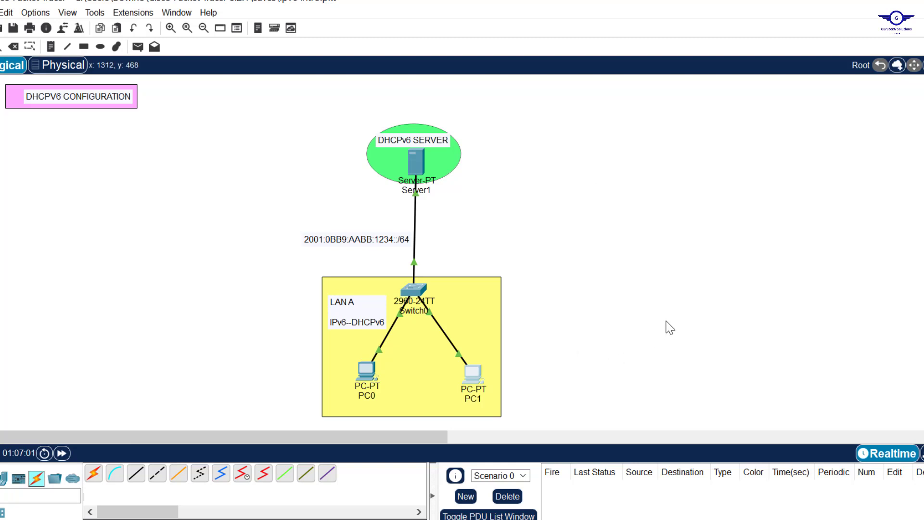